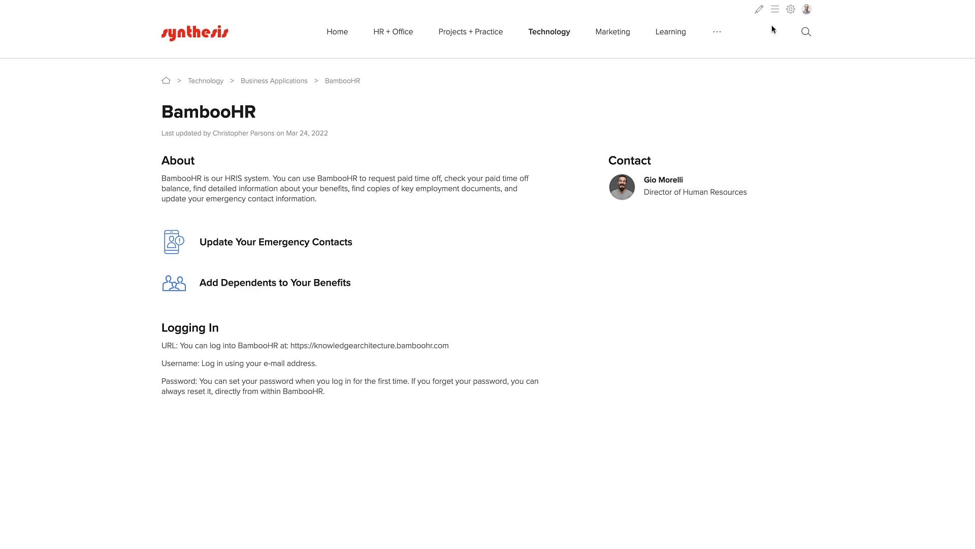
# - Open the Content Outliner to show the Technology > Business Applications page tree beside BambooHR
pyautogui.click(777, 11)
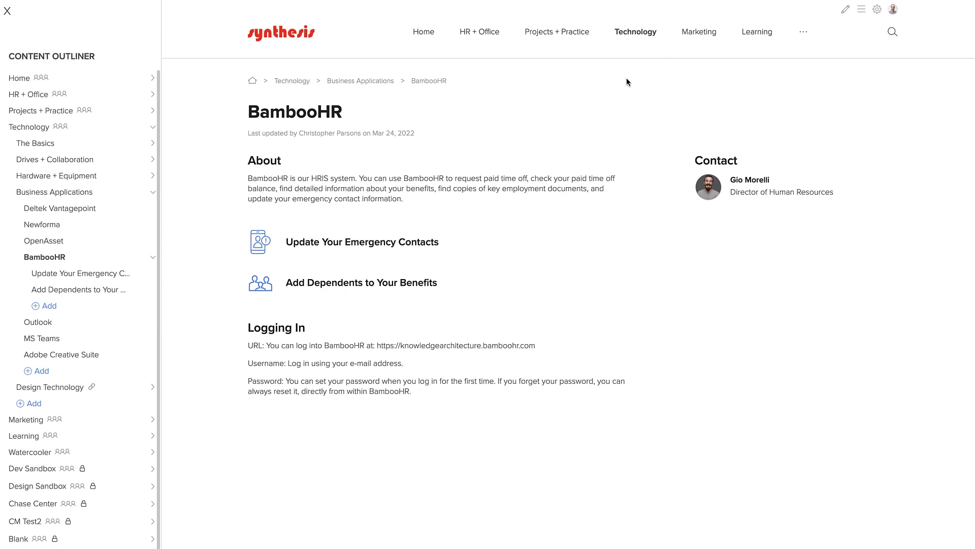
# - Create a draft 'Request Paid Time Off' page under BambooHR from the Documentation Page template
pyautogui.click(54, 307)
pyautogui.click(61, 324)
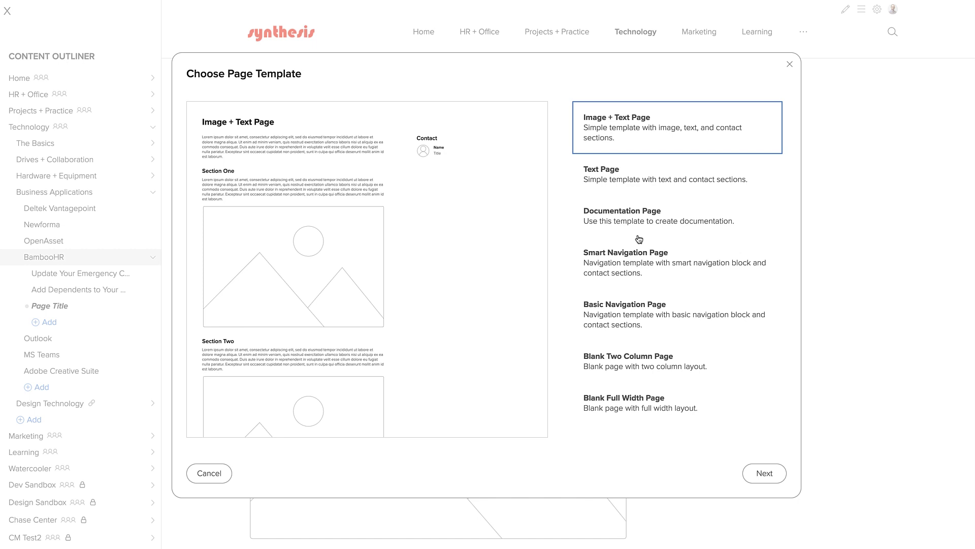
pyautogui.click(640, 185)
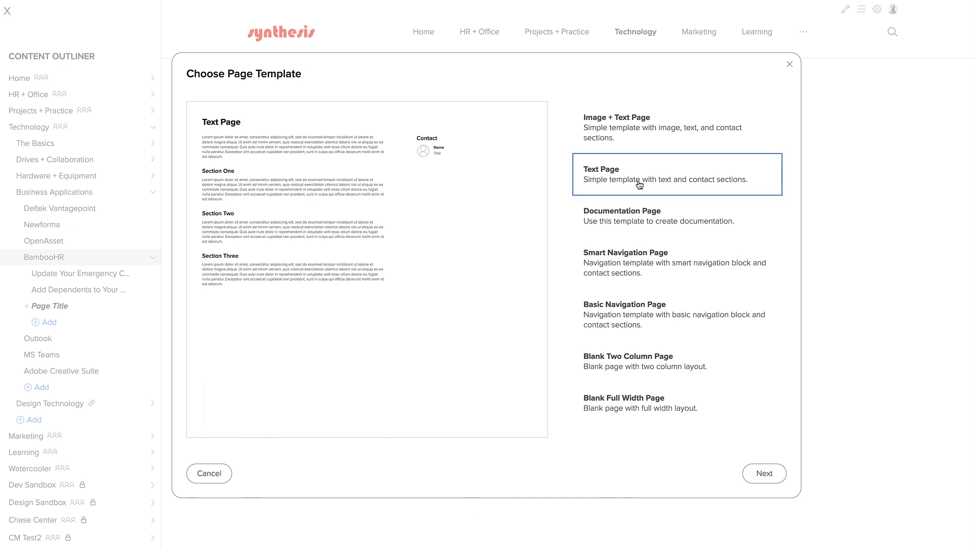
pyautogui.click(633, 218)
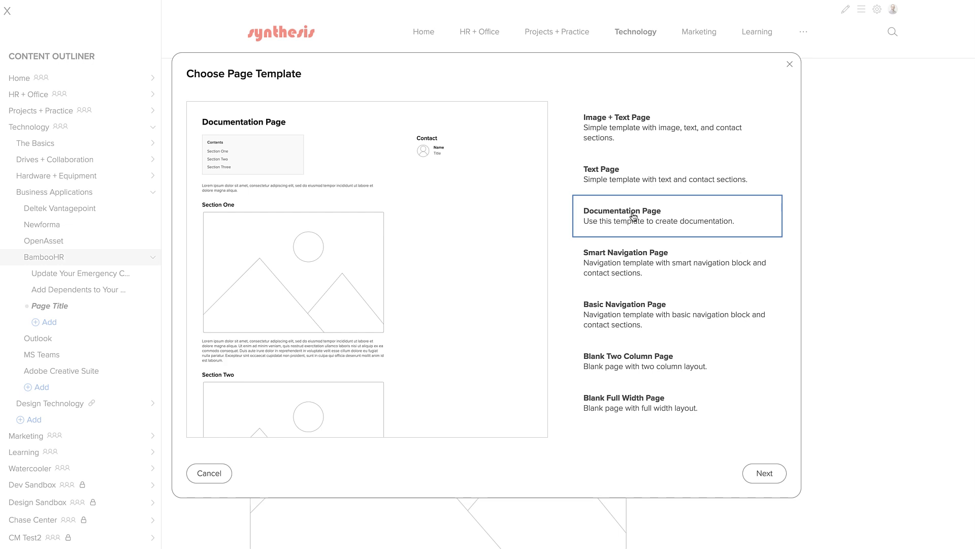
pyautogui.click(783, 474)
pyautogui.write('Re')
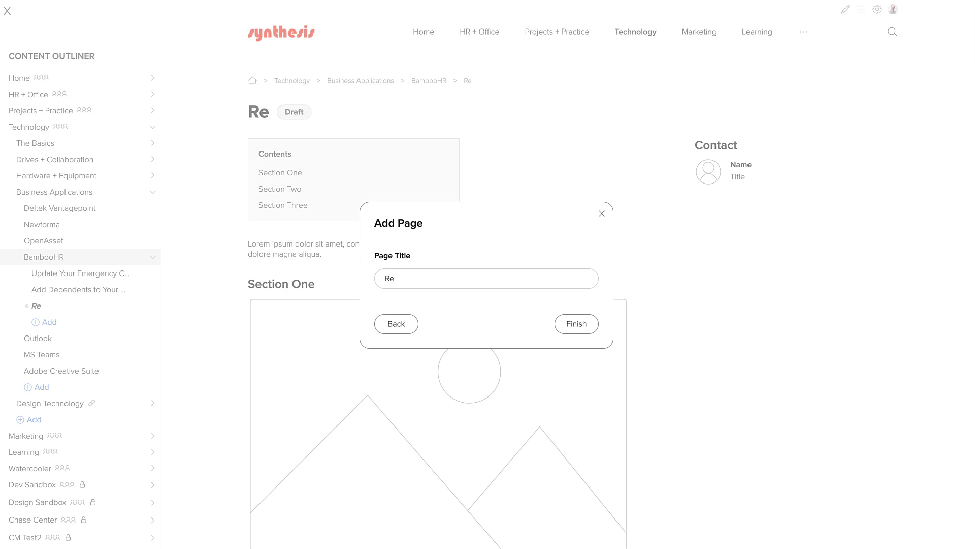
pyautogui.write('quest Paid Time Off')
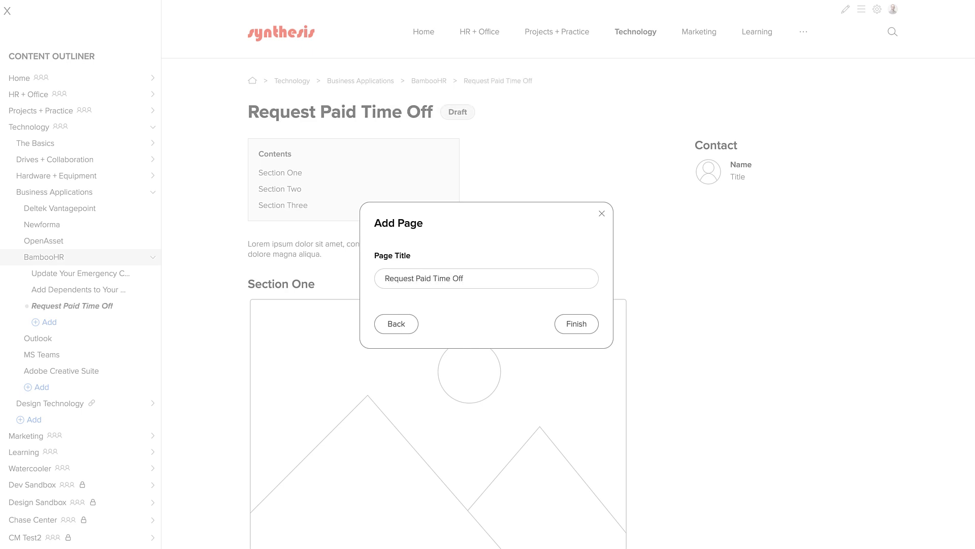
pyautogui.click(579, 324)
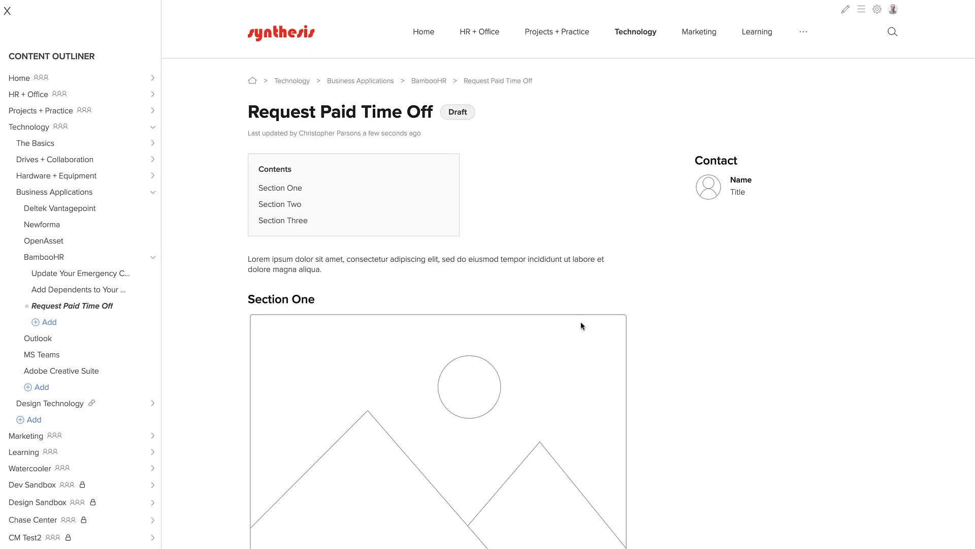
pyautogui.click(7, 12)
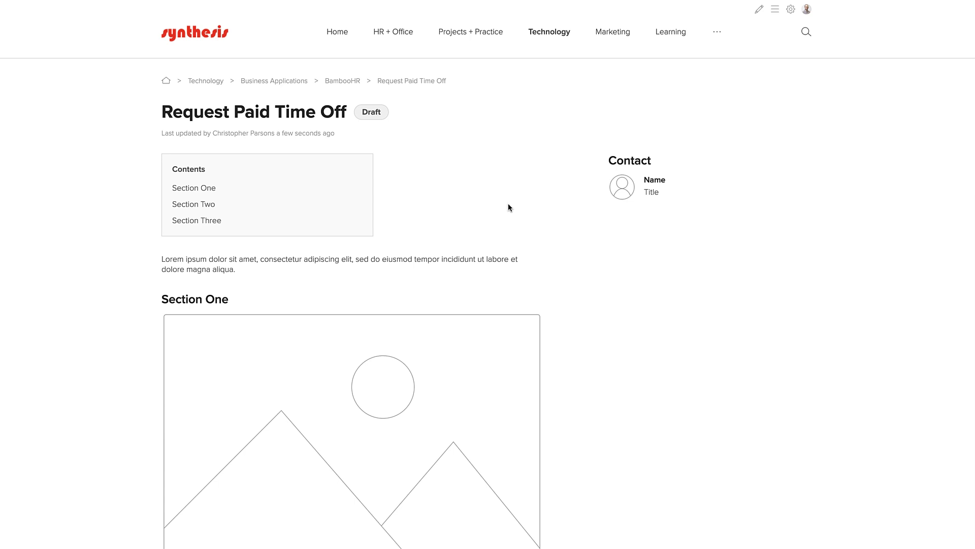
# - Review the new Request Paid Time Off draft's placeholders, then put it into edit mode
pyautogui.scroll(-4, 508, 207)
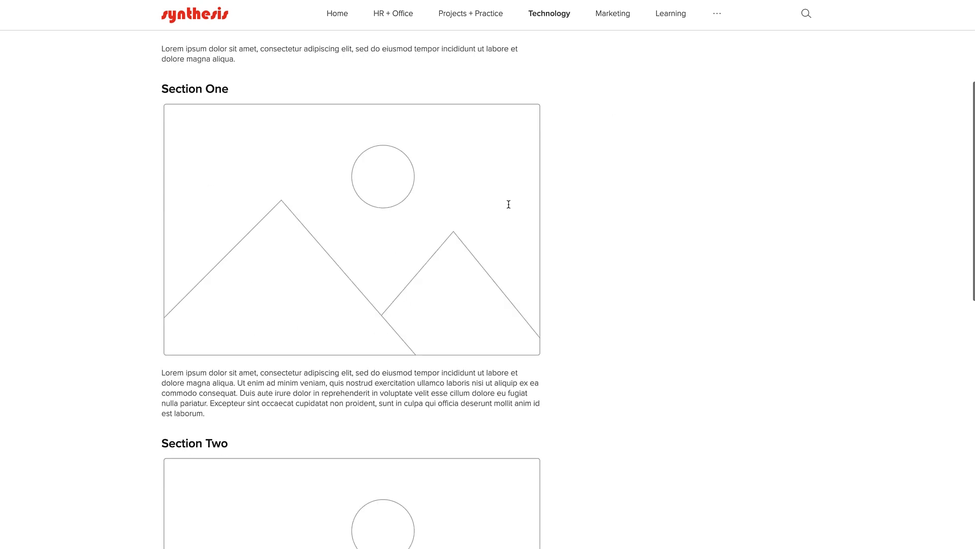
pyautogui.scroll(-10, 508, 204)
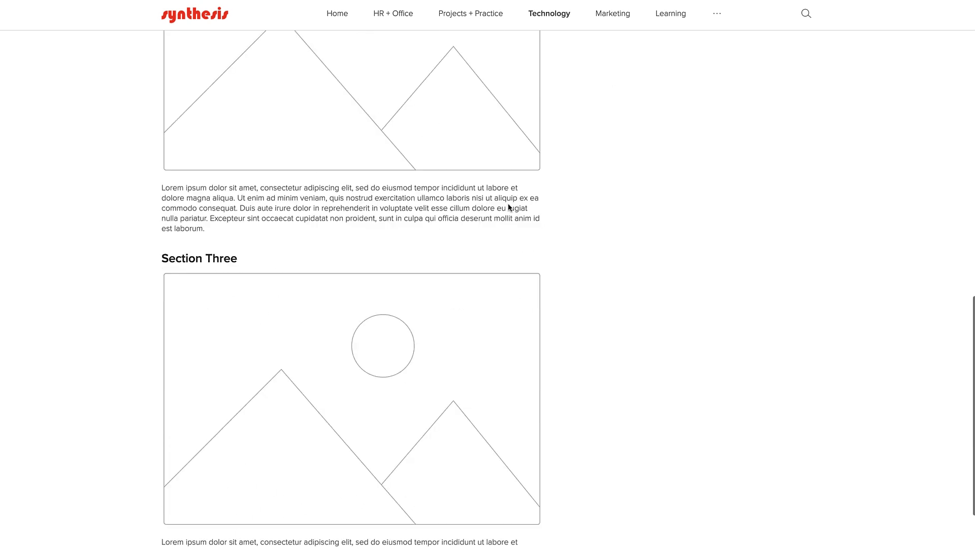
pyautogui.scroll(-2, 508, 207)
pyautogui.scroll(4, 508, 208)
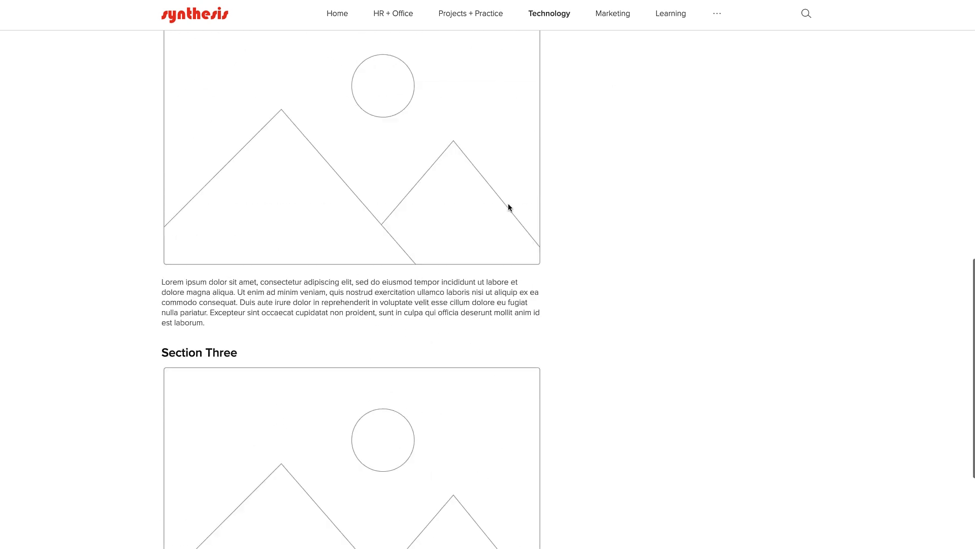
pyautogui.scroll(13, 508, 208)
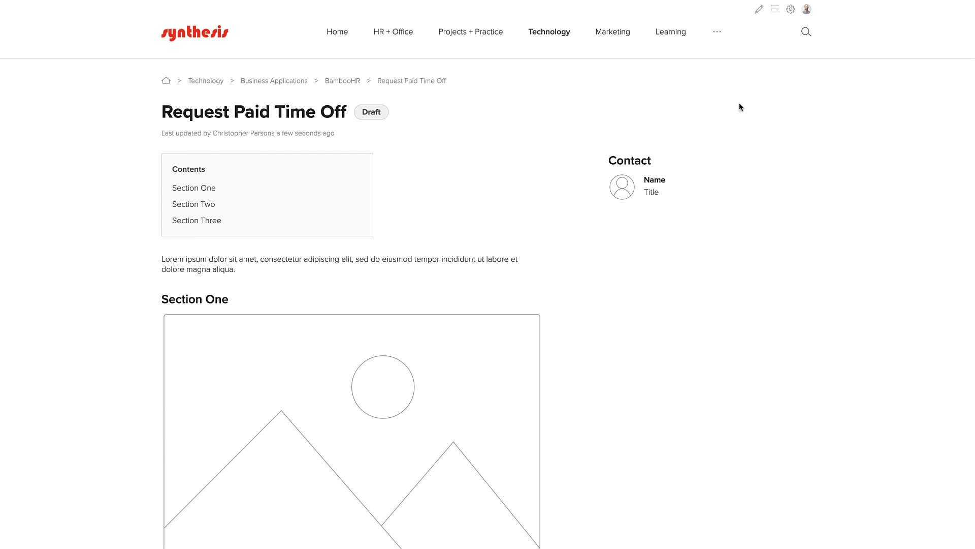
pyautogui.click(759, 9)
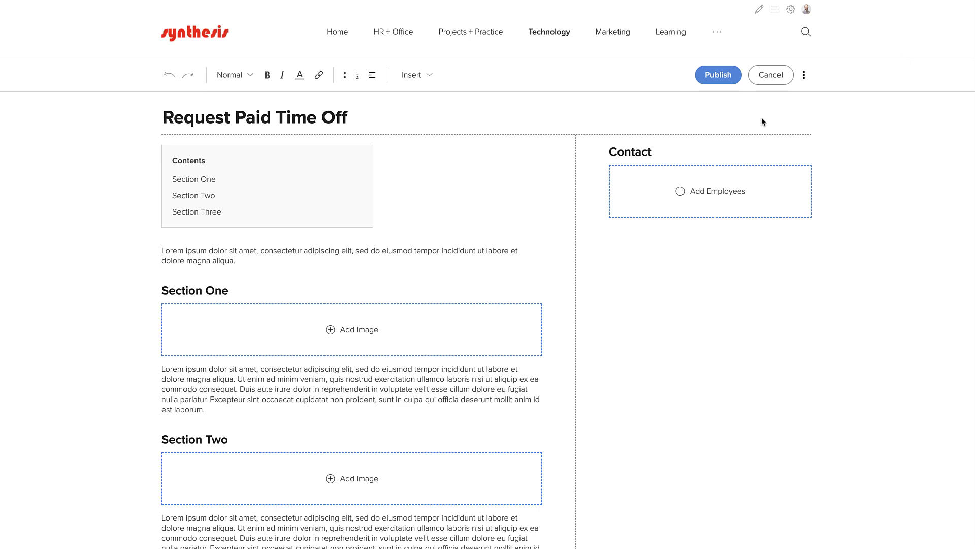
# - Replace the intro with the four weeks (20 days) PTO paragraph; retitle Section One 'Step 1 - Check Your PTO Balance'
pyautogui.moveTo(242, 261); pyautogui.dragTo(162, 250)
pyautogui.write('In addition to our company holidays')
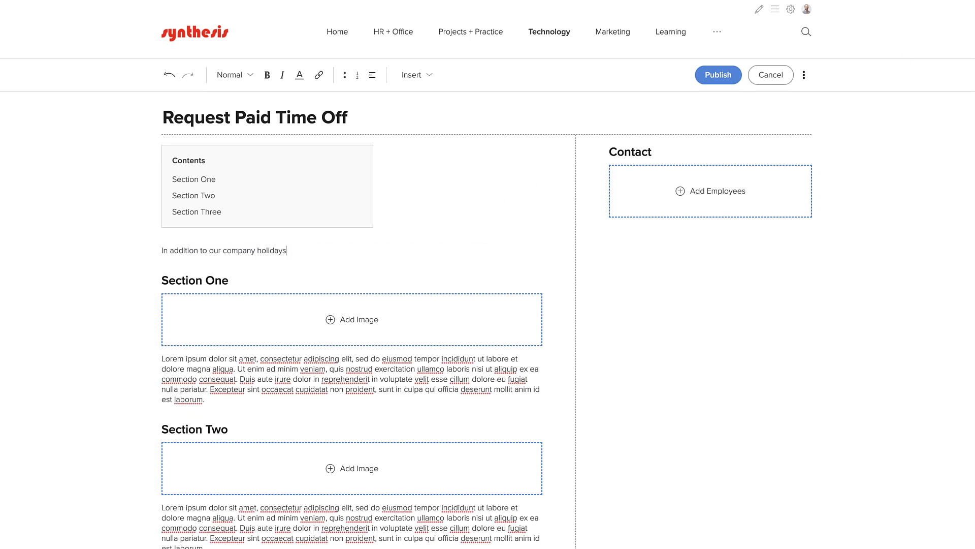
pyautogui.write(', we each have four weeks (20 days) of paid time off to use for vacatio')
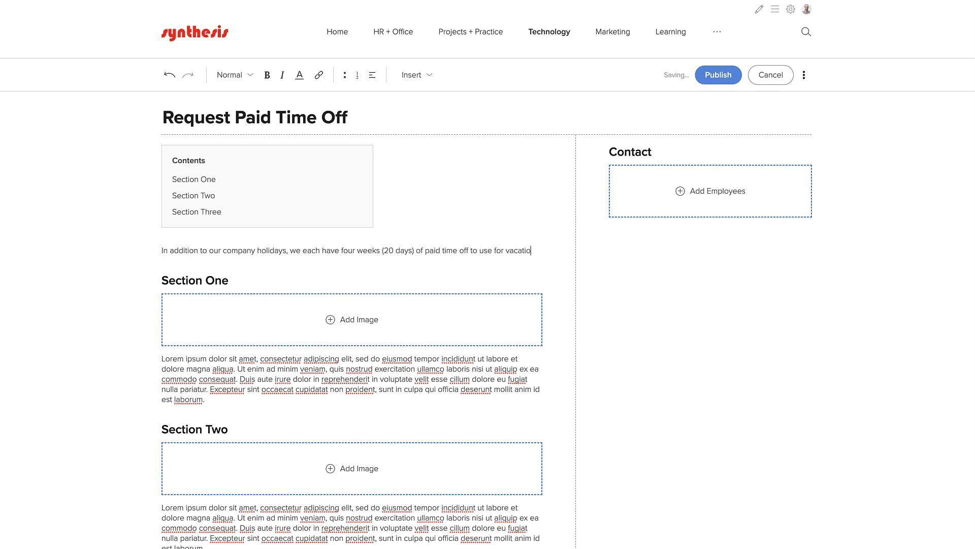
pyautogui.write('ns, personal days, and sick days. We encourage you to use your PTO regularly instead i')
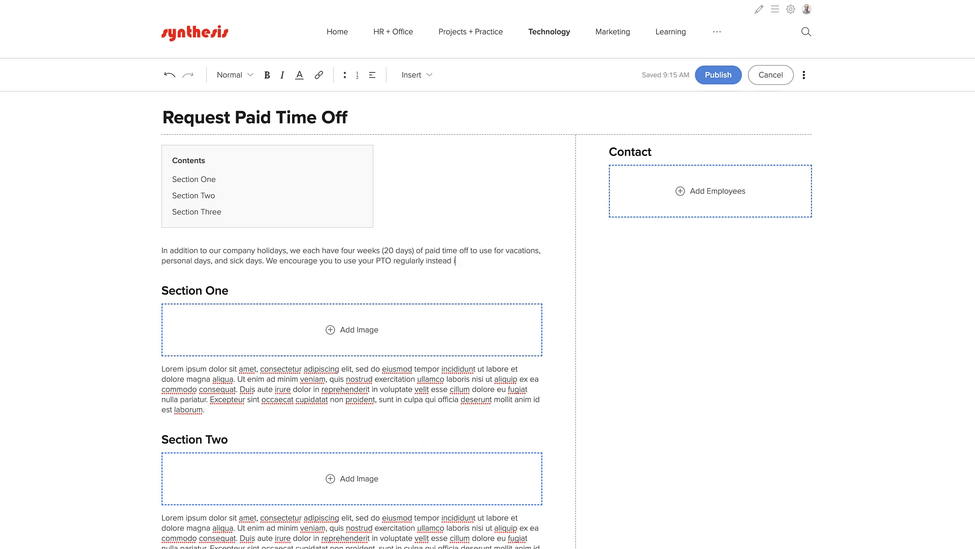
pyautogui.write('f stockpiling it!')
pyautogui.moveTo(229, 290); pyautogui.dragTo(161, 291)
pyautogui.write('Step ')
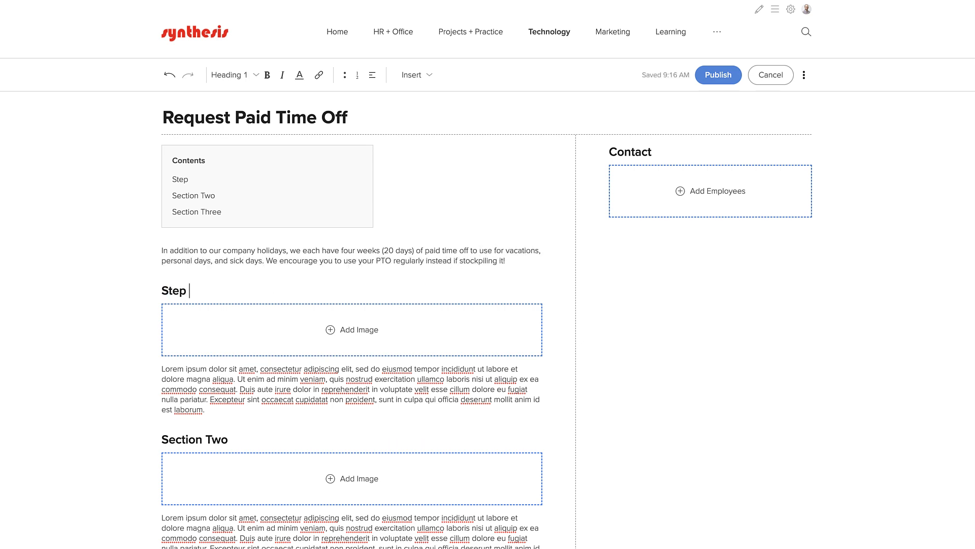
pyautogui.write('1 - Check Your PTO Bala')
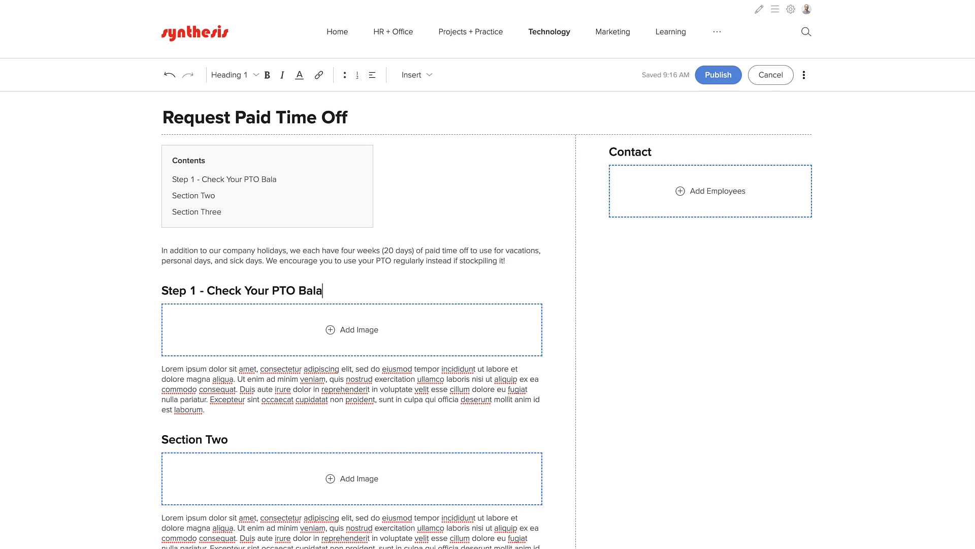
pyautogui.write('nce')
# - Insert the Check PTO Balance in BambooHR screenshot under Step 1 and paste the Time Off Estimator tip below it
pyautogui.click(345, 335)
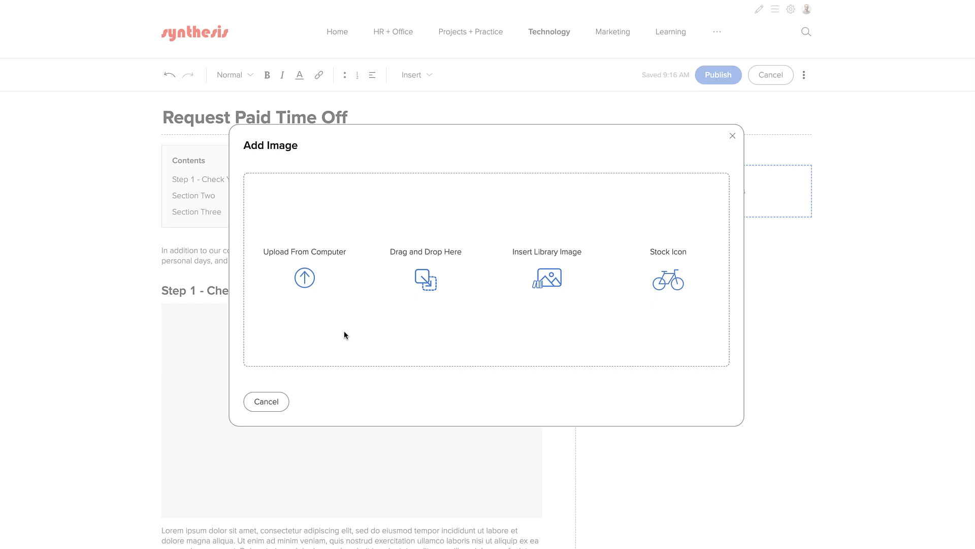
pyautogui.click(305, 278)
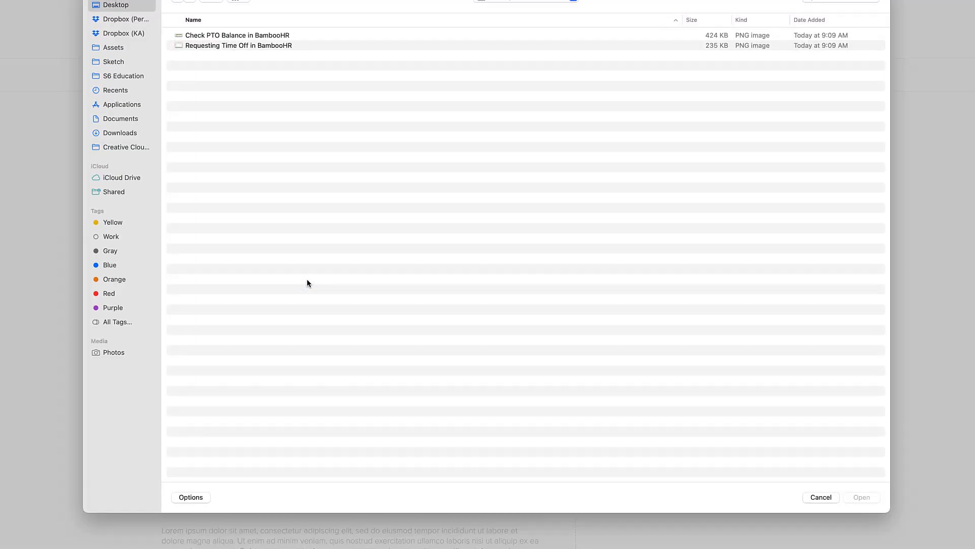
pyautogui.click(262, 36)
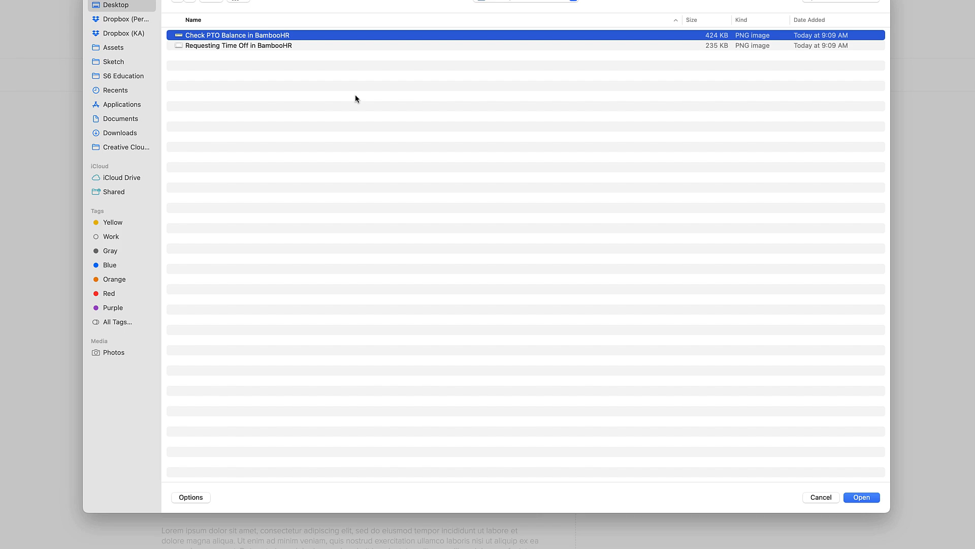
pyautogui.click(866, 497)
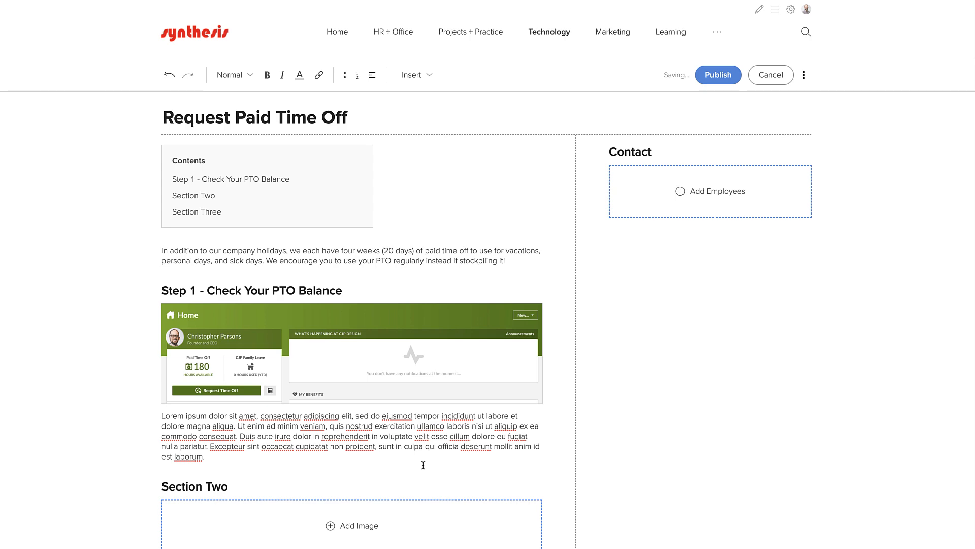
pyautogui.moveTo(423, 464); pyautogui.dragTo(162, 420)
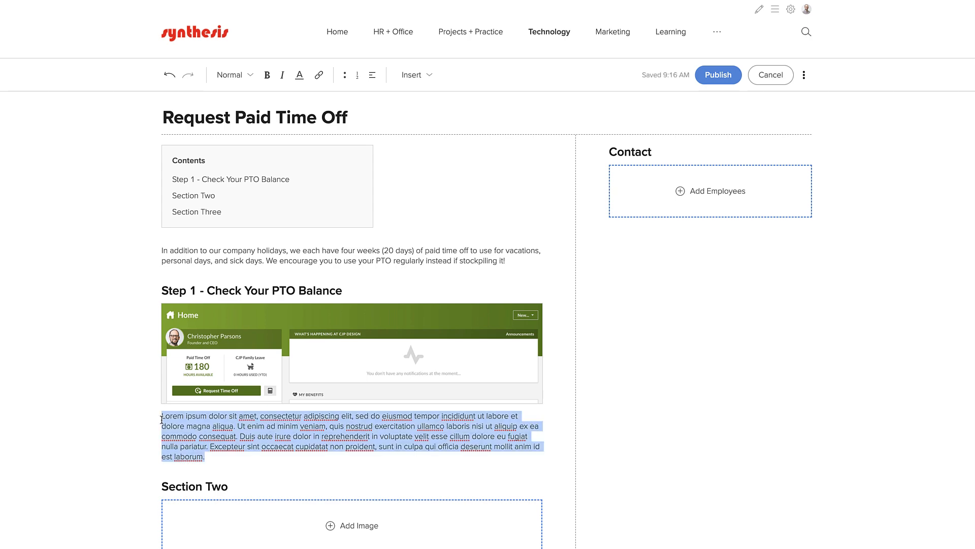
pyautogui.write("If you want to see how much time off on a specific date in the future, click on the calculator to launch BambooHR's Time Off Estimator.")
pyautogui.scroll(-1, 216, 449)
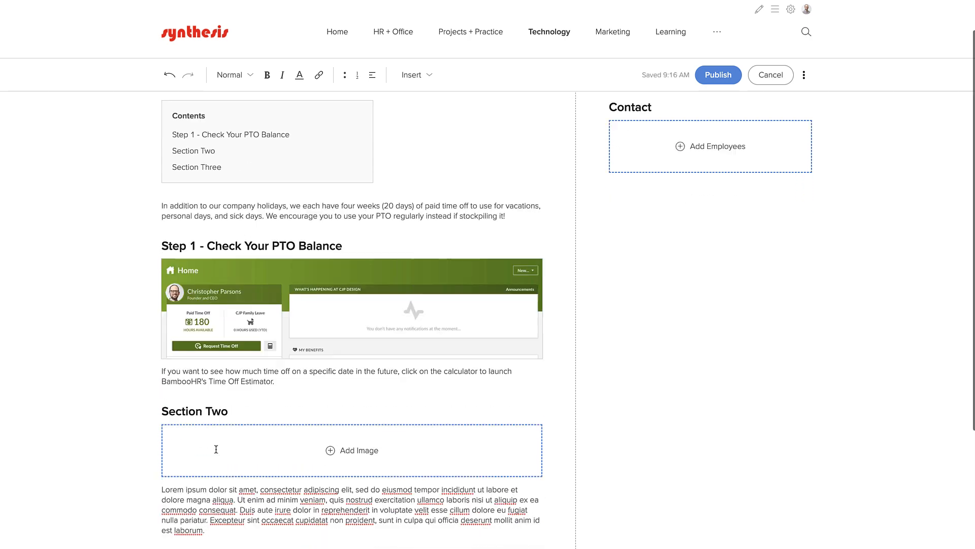
pyautogui.scroll(-2, 216, 449)
# - Retitle Section Two 'Step 2 - Fill Out Your PTO Request' and upload the Requesting Time Off in BambooHR screenshot
pyautogui.tripleClick(203, 298)
pyautogui.write('Step 2 -')
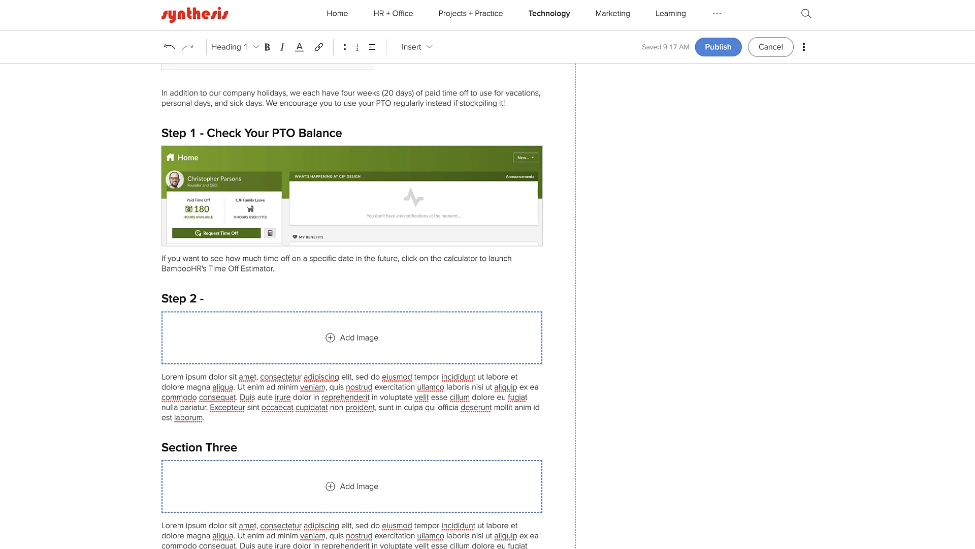
pyautogui.write(' Fill Out Your PTO Request')
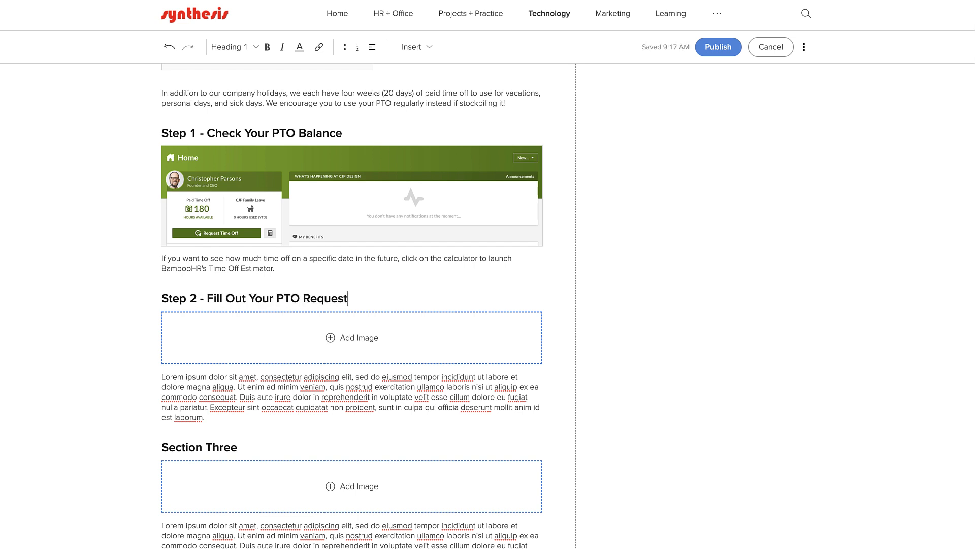
pyautogui.click(356, 337)
pyautogui.click(305, 279)
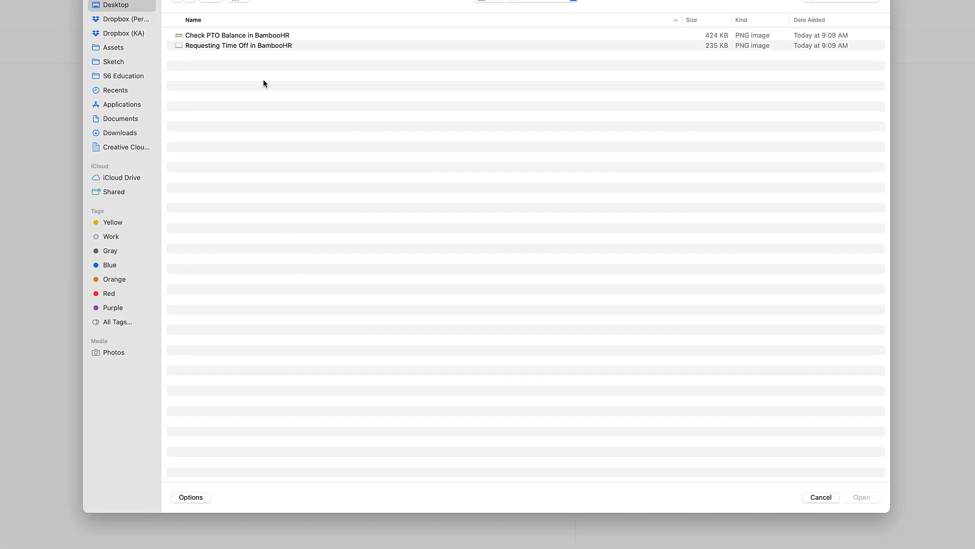
pyautogui.click(264, 46)
pyautogui.click(862, 497)
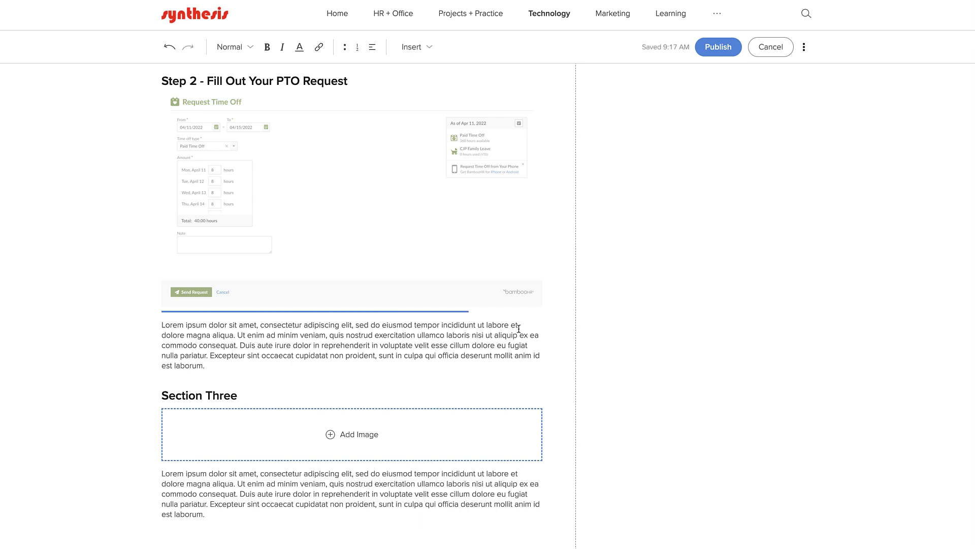
# - Paste the six-step numbered list under the screenshot and start the Step 3 - Communicate Your Upcoming PTO heading
pyautogui.moveTo(205, 365); pyautogui.dragTo(161, 324)
pyautogui.write('Enter the date(s) of your time off request. Select a time off type. Enter an amount of time off. The amount will default to the default number of hours per day or one day if you track a time off type in days instead of hours. If a time off request is during a company holiday, the amount will automatically default to zero for that day. Enter a note regarding the request. The future balance list shows your balance amount for each time off type upon the first day of your request. Click the calculator icon to change the date to see your future balance as of a different date. Send your request for approval.')
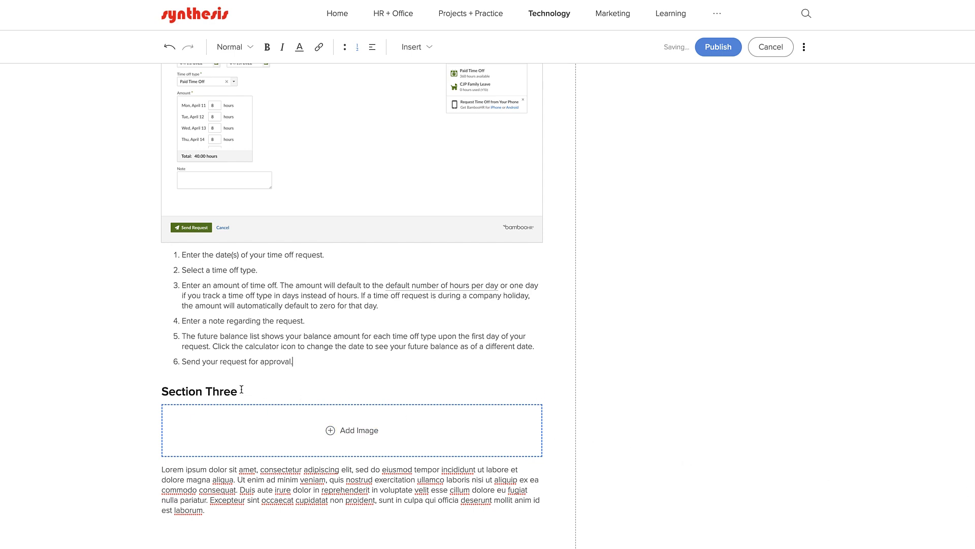
pyautogui.moveTo(241, 389); pyautogui.dragTo(161, 391)
pyautogui.write('Step 3 - ')
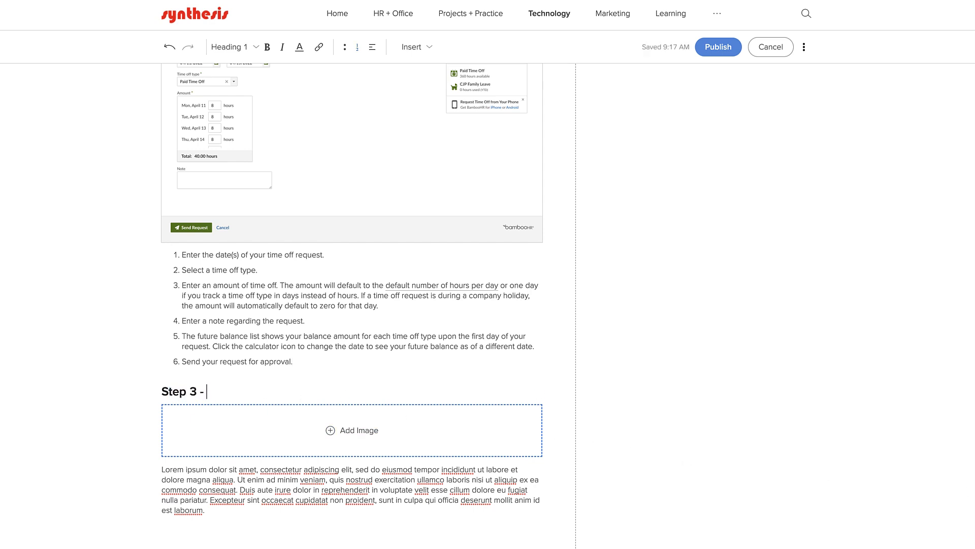
pyautogui.write('Communicate Y')
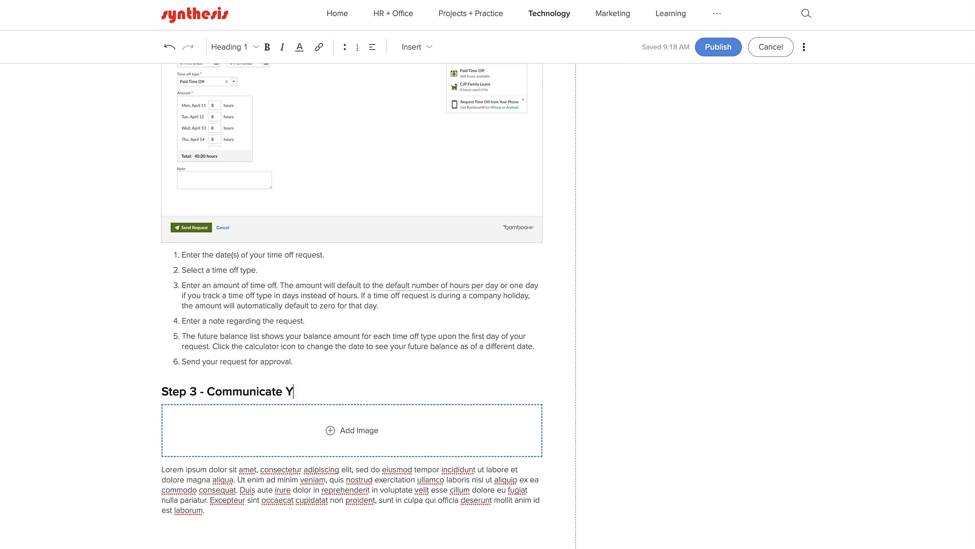
pyautogui.write('our Upcoming PTO to Clients/Team')
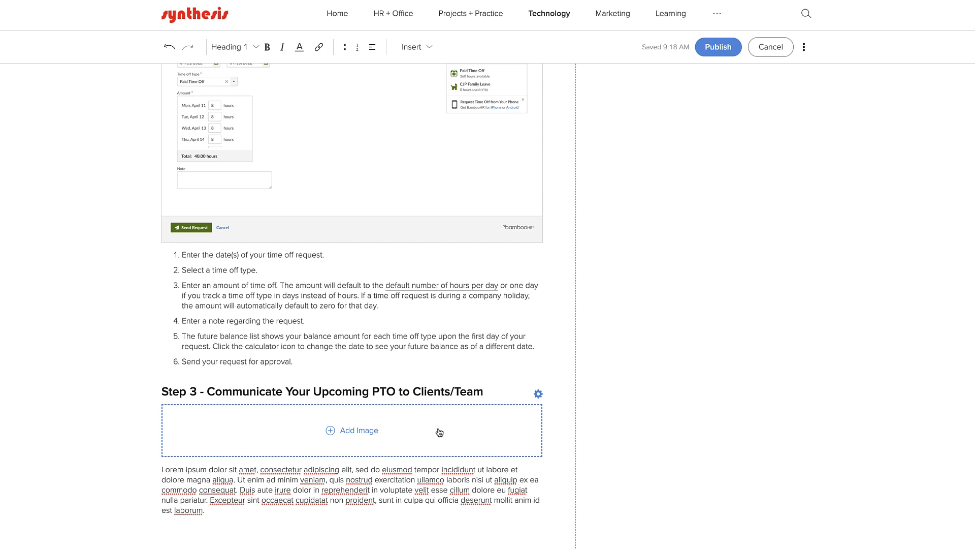
# - Delete the empty image block under Step 3 and paste the PTO communication paragraph over the placeholder
pyautogui.click(538, 394)
pyautogui.click(516, 417)
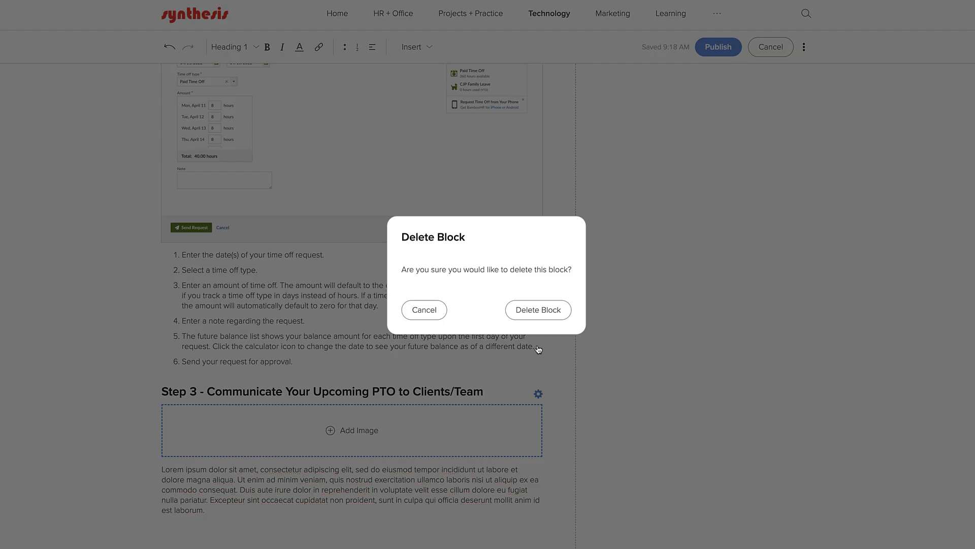
pyautogui.click(539, 311)
pyautogui.moveTo(208, 511); pyautogui.dragTo(163, 471)
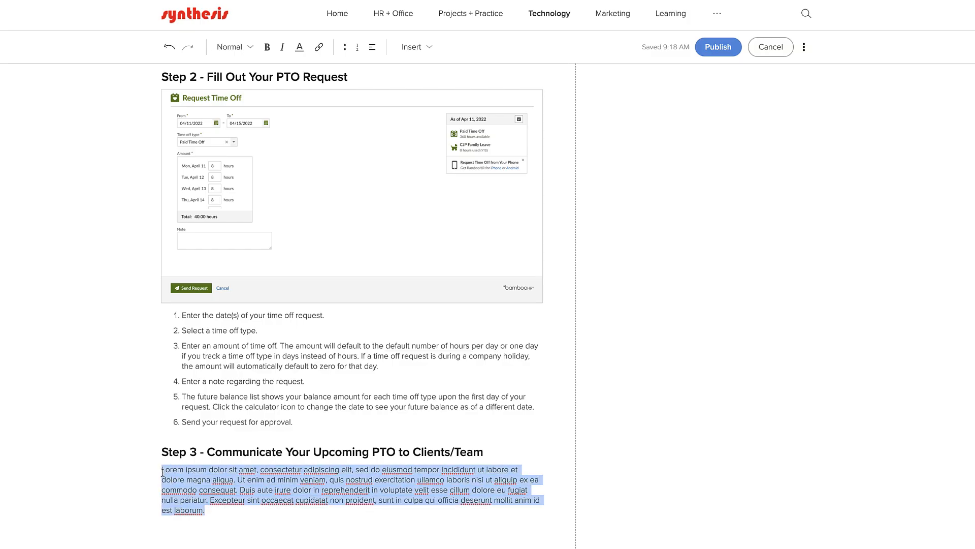
pyautogui.write('When taking planned PTO, please communicate with your clients and colleagues as needed to ensure that projects go smoothly while you are away. Of course, if you need to take time off suddenly, just let your manager know as soon as possible.')
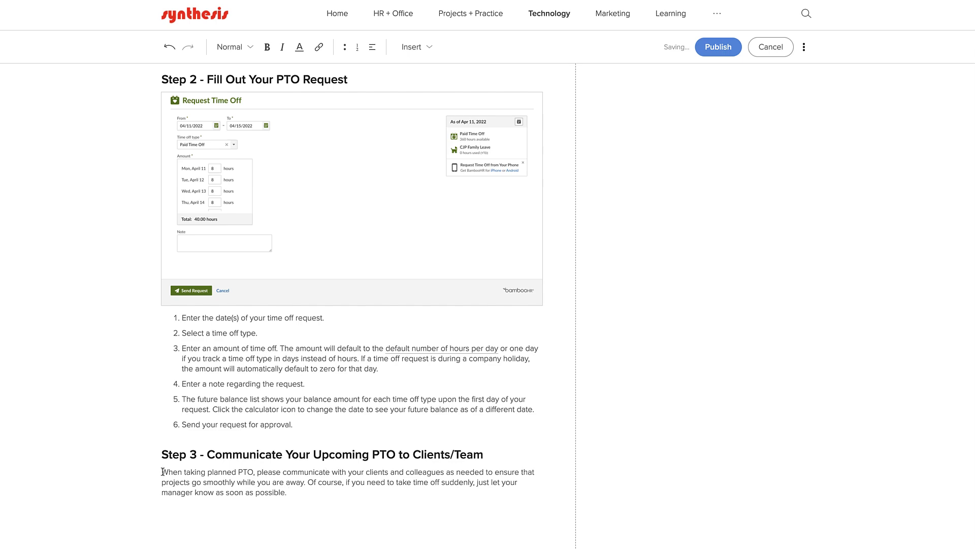
pyautogui.scroll(8, 502, 437)
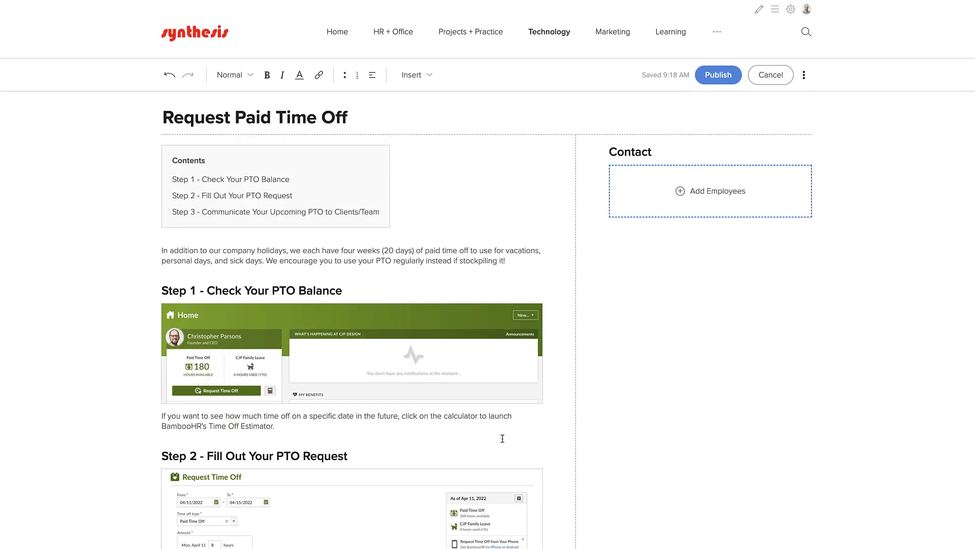
# - Search for the Director of Human Resources and save them in the Contact block
pyautogui.click(706, 199)
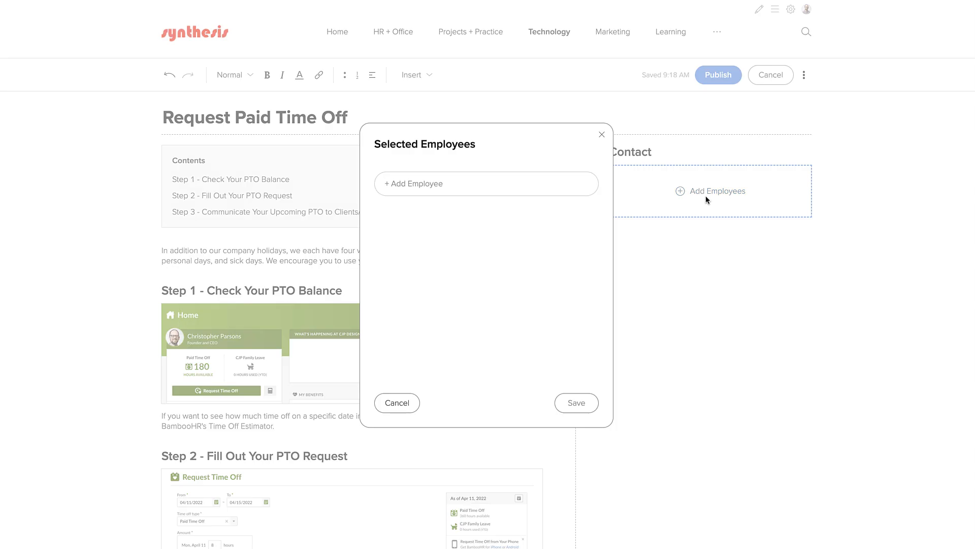
pyautogui.click(480, 188)
pyautogui.write('gio')
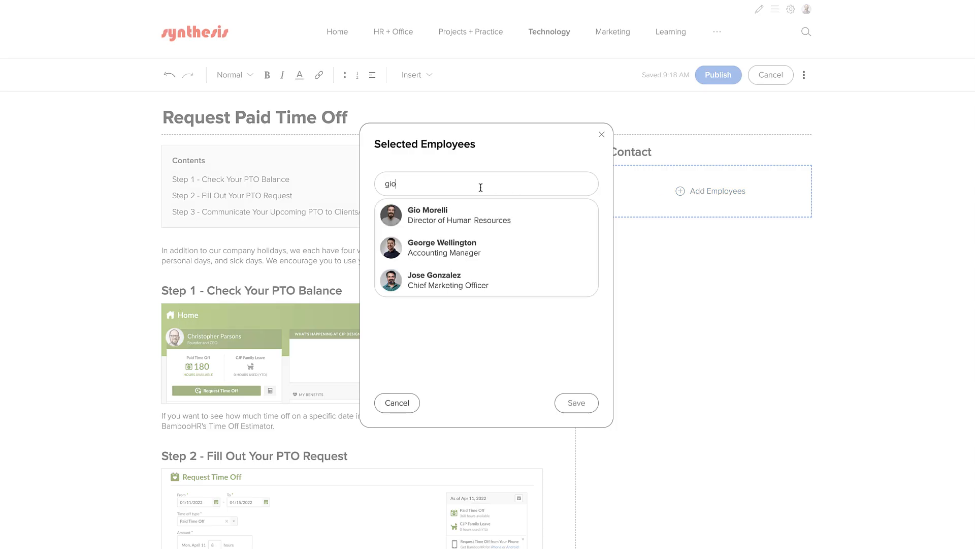
pyautogui.click(452, 216)
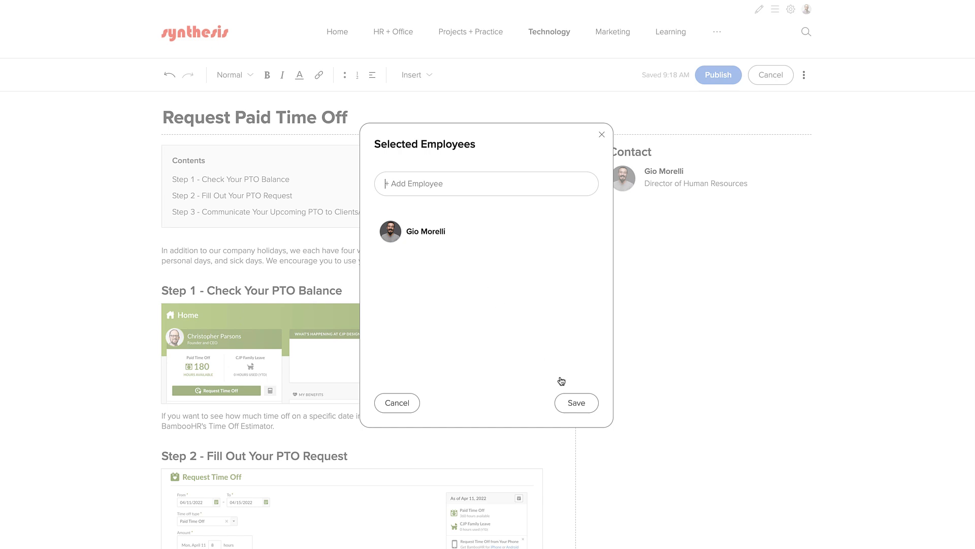
pyautogui.click(575, 402)
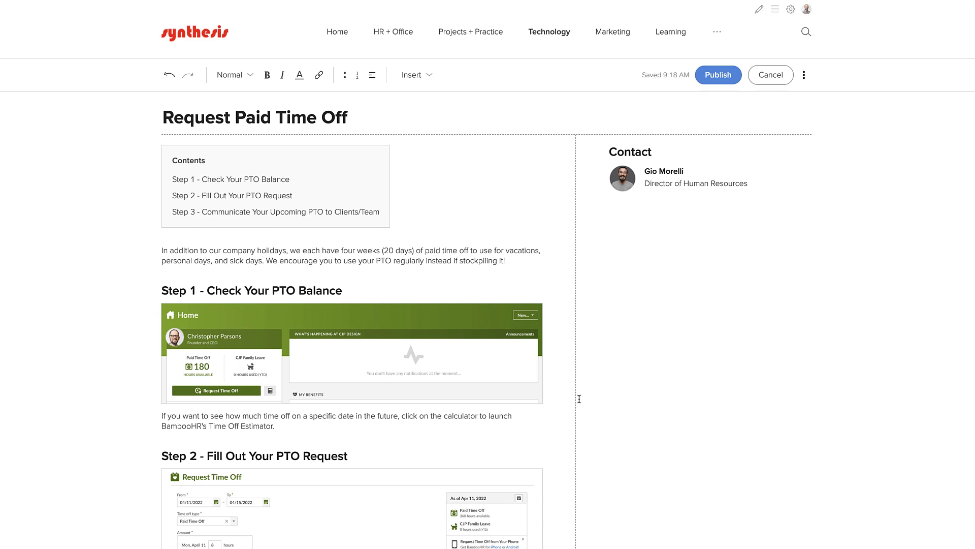
# - Set the contact's Tertiary Data to Work Phone, then publish the Request Paid Time Off page
pyautogui.click(813, 132)
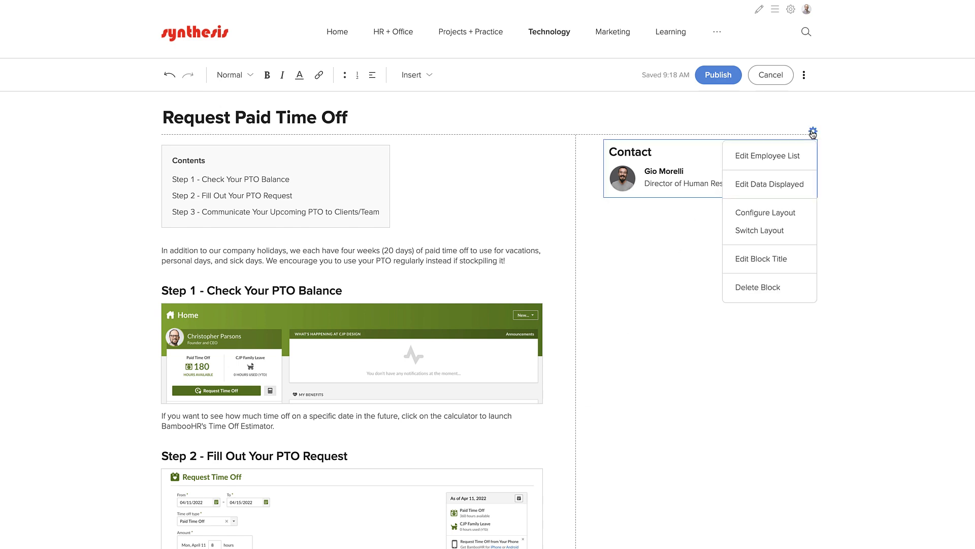
pyautogui.click(790, 184)
pyautogui.click(541, 328)
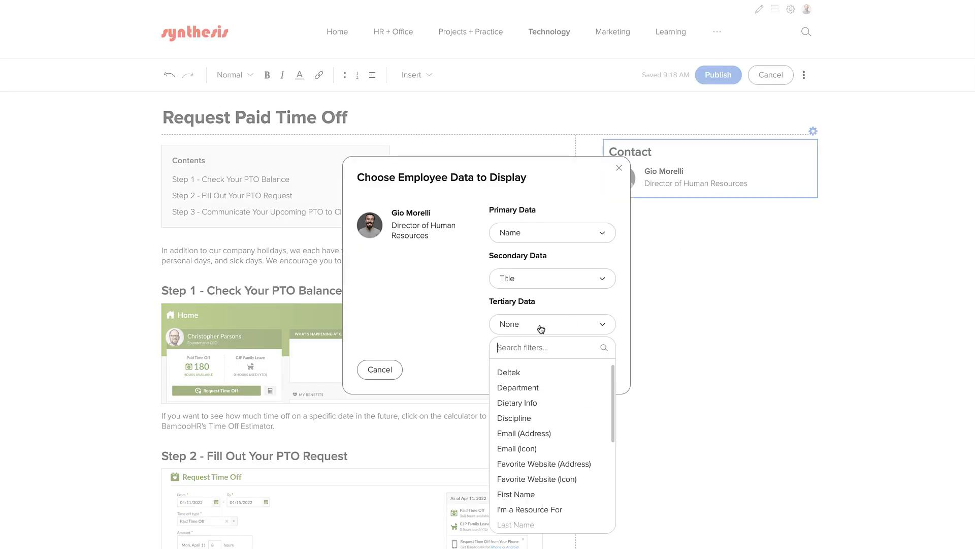
pyautogui.write('ph')
pyautogui.click(528, 415)
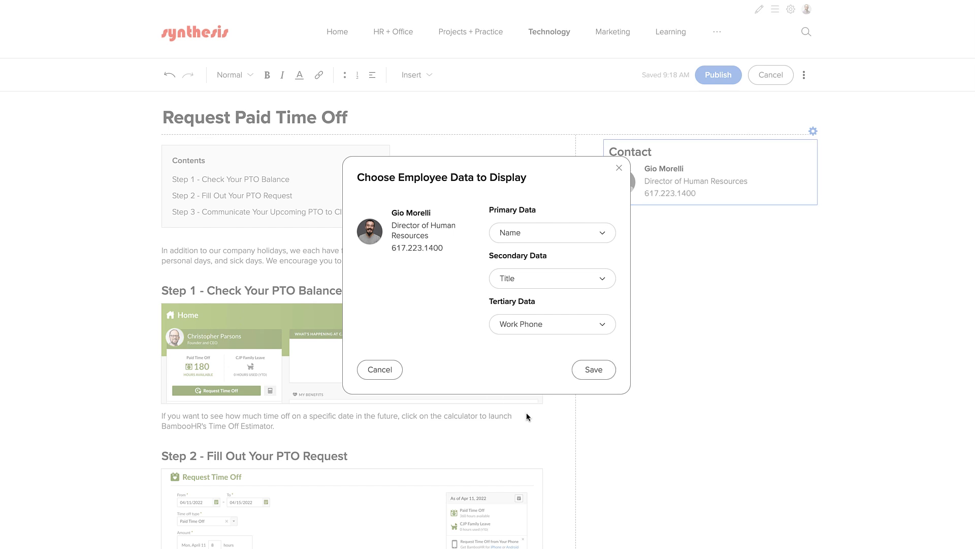
pyautogui.click(587, 376)
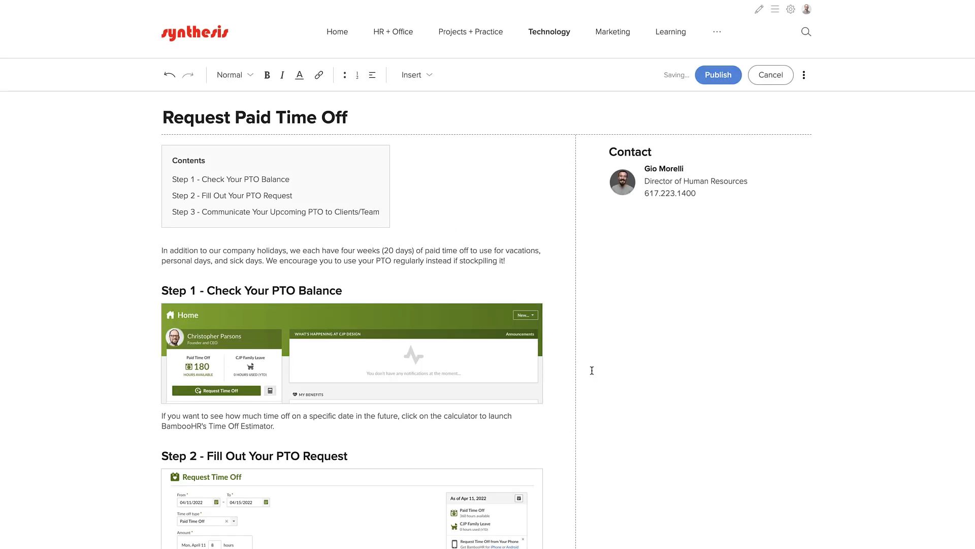
pyautogui.click(720, 76)
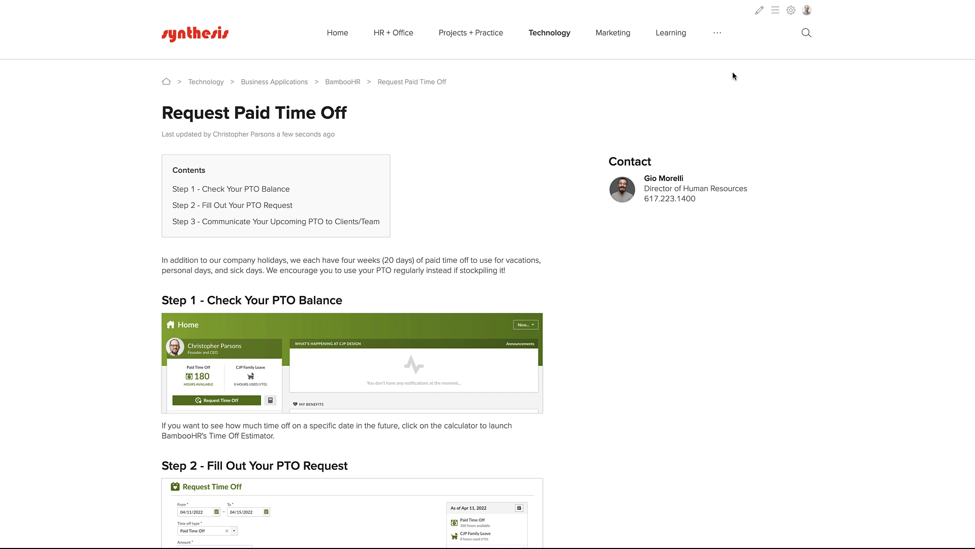
# - Go to Configuration > Page Templates from the settings gear menu
pyautogui.click(792, 11)
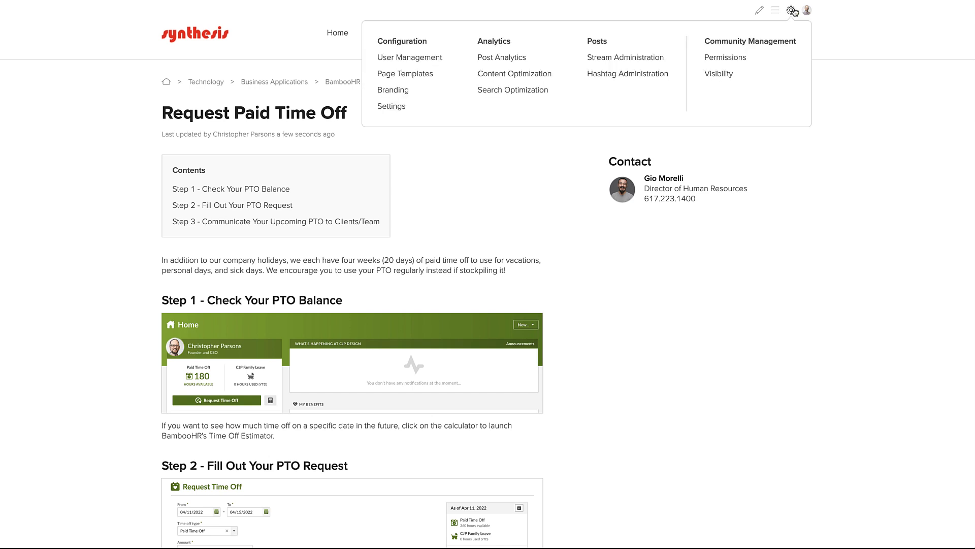
pyautogui.click(400, 77)
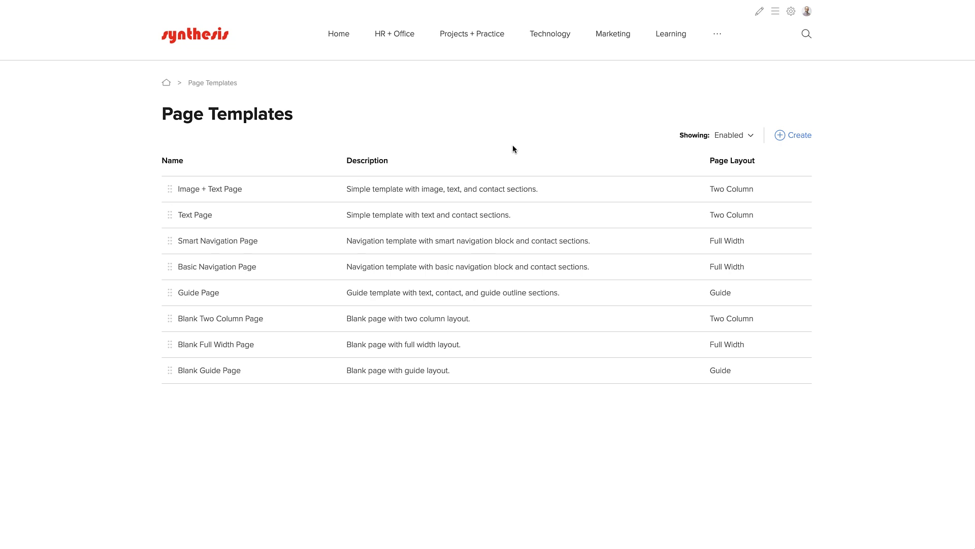
# - Create a Two Column template 'Documentation Page' described 'Use this template to create documentation.'
pyautogui.click(795, 136)
pyautogui.write('Do')
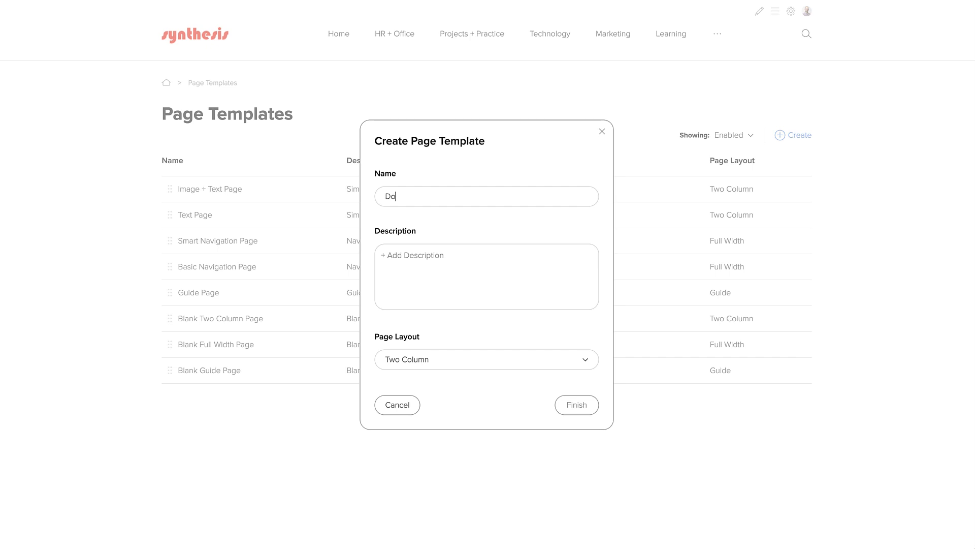
pyautogui.write('cumentation Page')
pyautogui.press('Tab')
pyautogui.write('Use this template to')
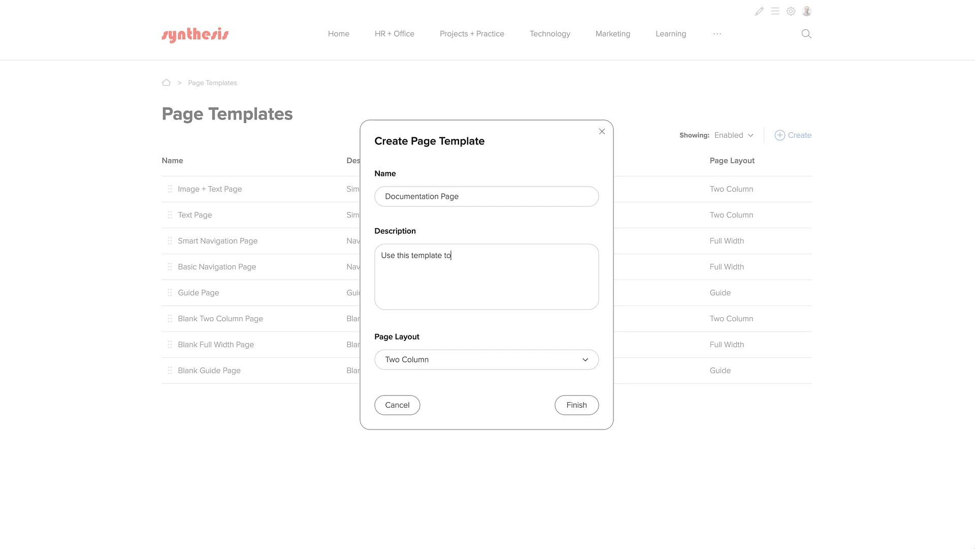
pyautogui.write(' create documentation.')
pyautogui.click(493, 363)
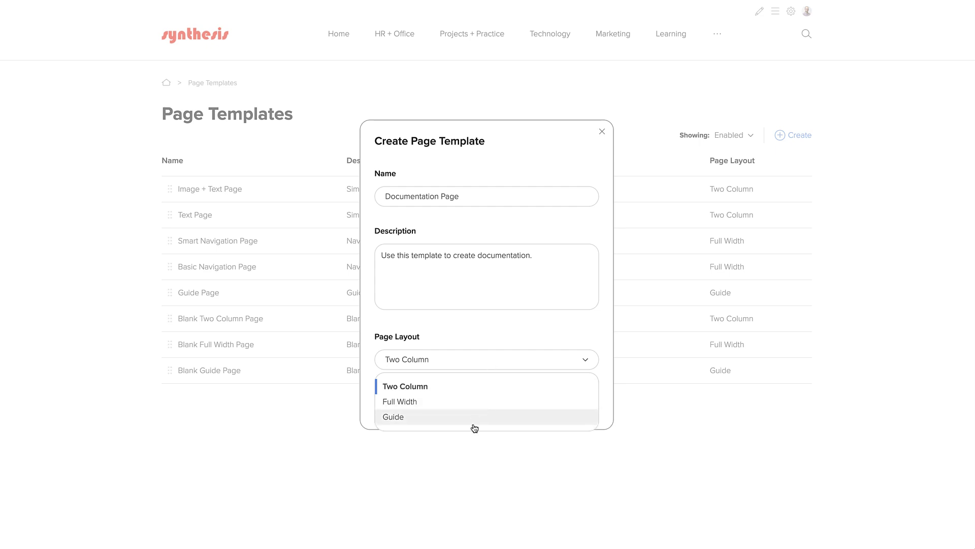
pyautogui.click(483, 383)
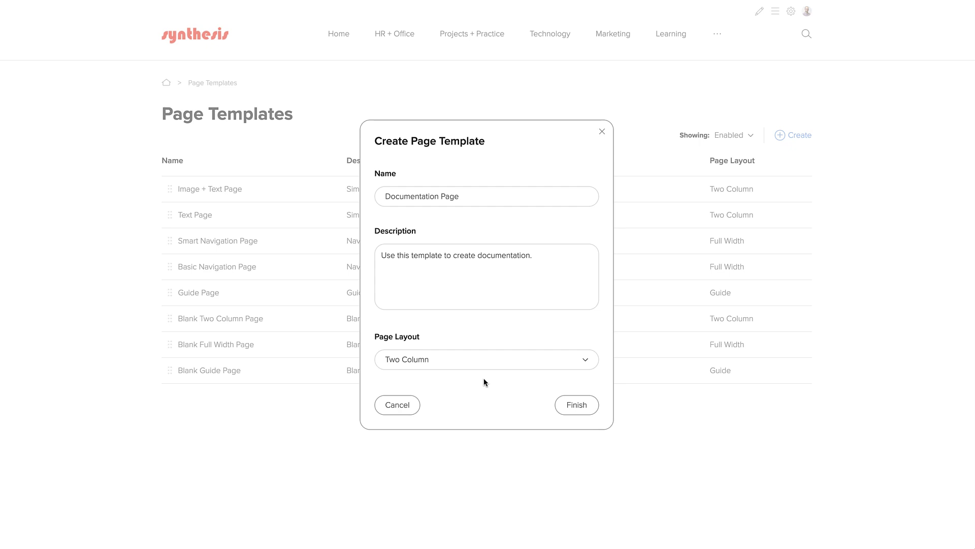
pyautogui.click(580, 407)
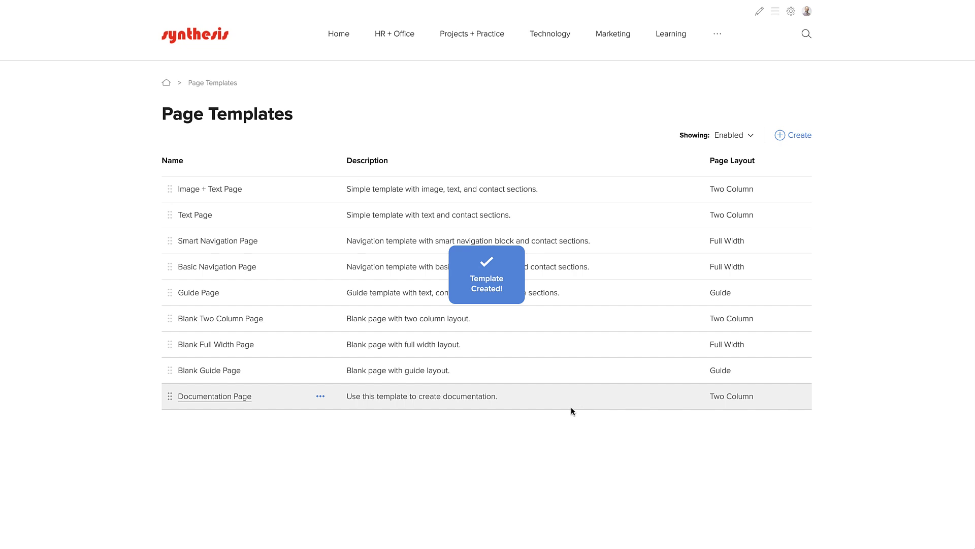
# - Choose Edit Page Template from the Documentation Page row's ••• menu
pyautogui.click(320, 398)
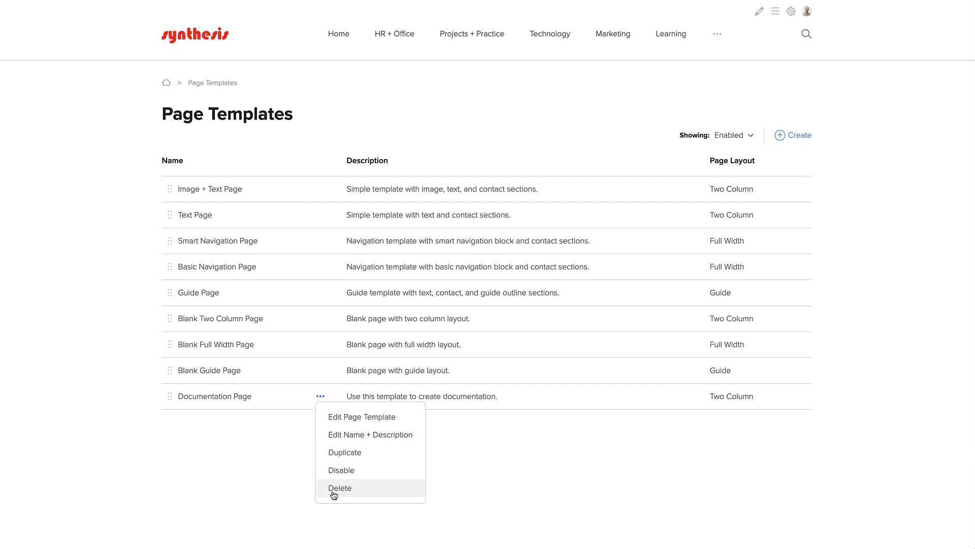
pyautogui.click(343, 421)
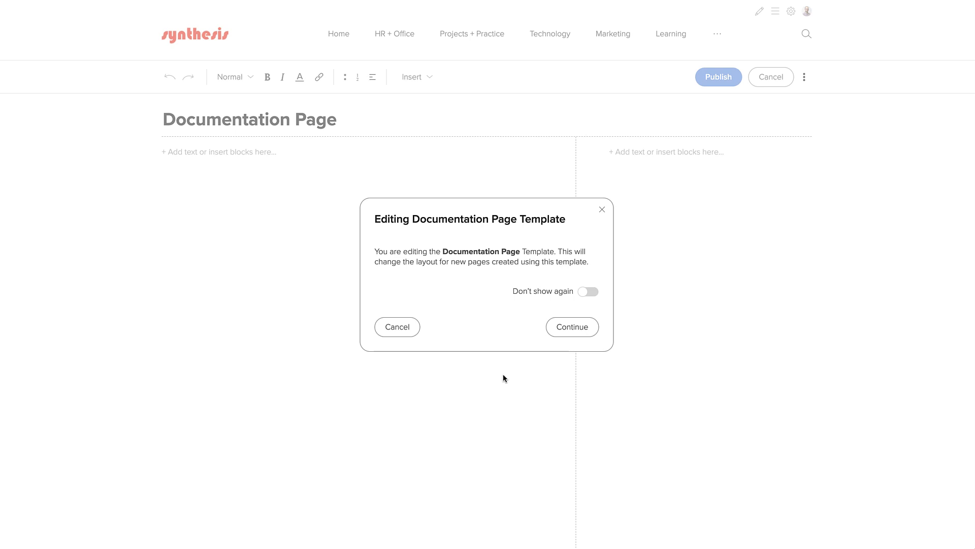
# - Dismiss the Editing Documentation Page Template notice with Continue
pyautogui.click(558, 326)
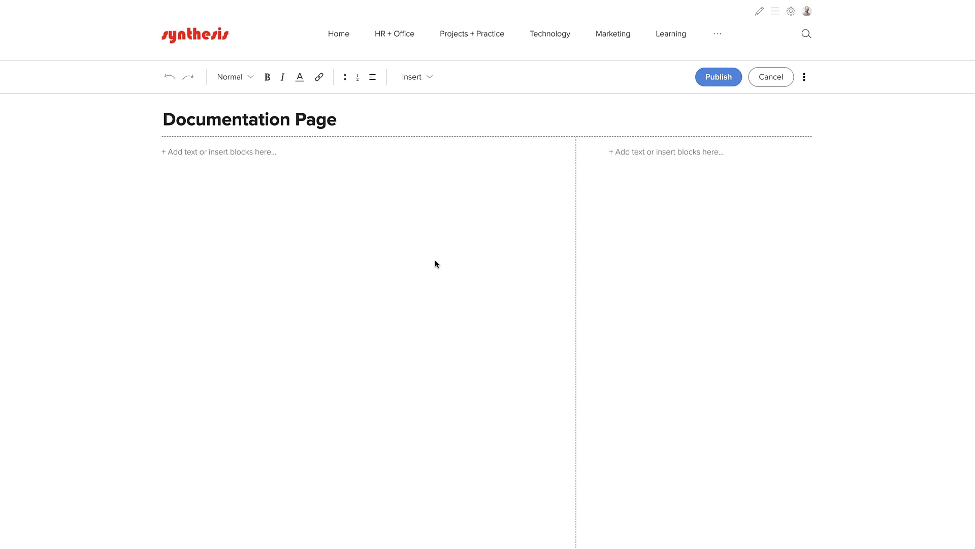
# - Insert a Table of Contents block into the template's left column
pyautogui.click(273, 152)
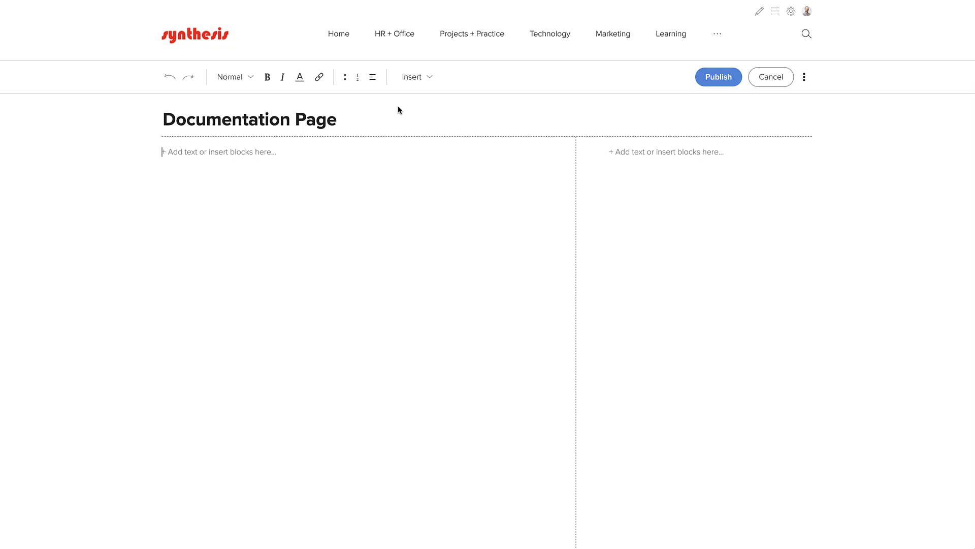
pyautogui.click(408, 78)
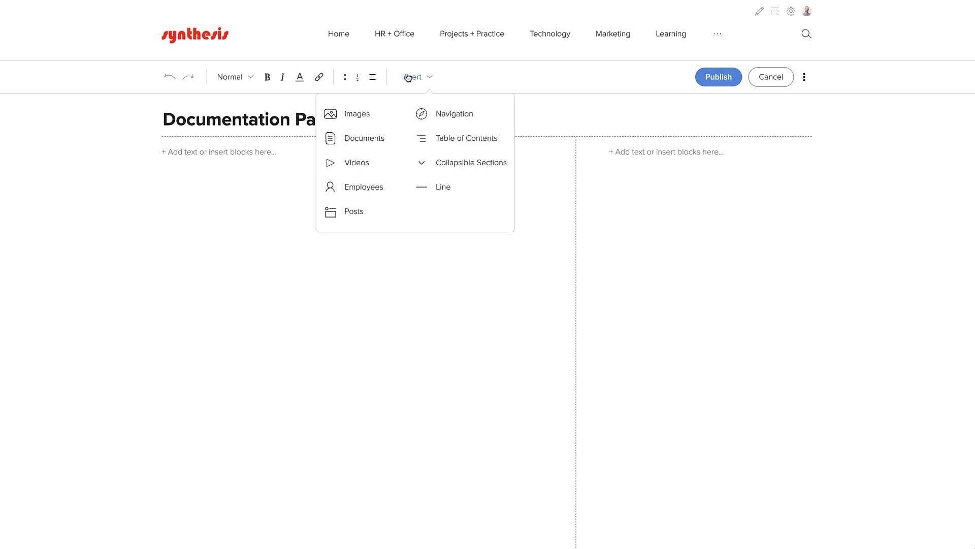
pyautogui.click(425, 140)
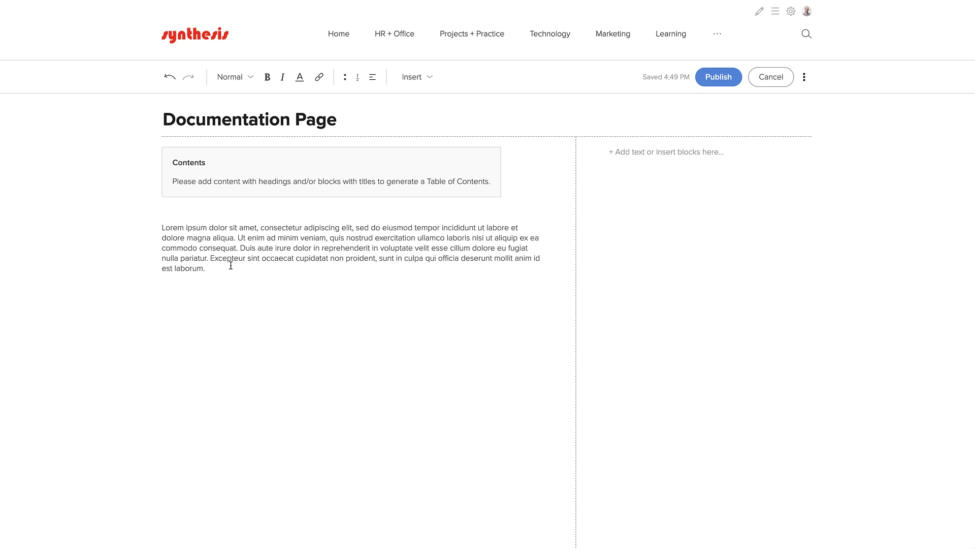
# - Add a 'Section One' Heading 1 below the placeholder paragraph, followed by an empty line
pyautogui.click(229, 268)
pyautogui.press('Return')
pyautogui.write('Section One')
pyautogui.hotkey('shift', 'Left')
pyautogui.hotkey('shift', 'Left')
pyautogui.hotkey('shift', 'Left')
pyautogui.hotkey('shift', 'Left')
pyautogui.hotkey('shift', 'Left')
pyautogui.hotkey('shift', 'Left')
pyautogui.hotkey('shift', 'Left')
pyautogui.hotkey('shift', 'Left')
pyautogui.hotkey('shift', 'Left')
pyautogui.hotkey('shift', 'Left')
pyautogui.hotkey('shift', 'Left')
pyautogui.click(229, 84)
pyautogui.click(231, 104)
pyautogui.click(223, 315)
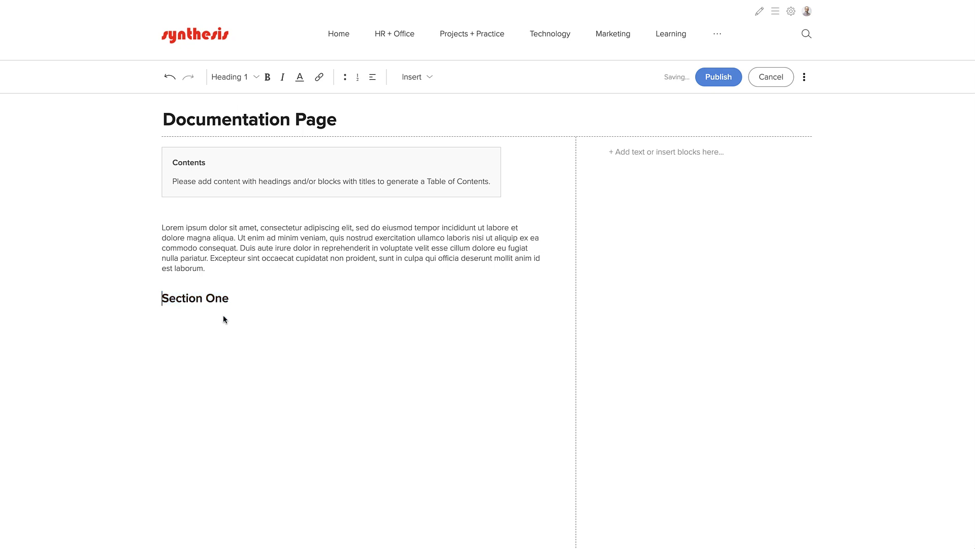
pyautogui.press('Return')
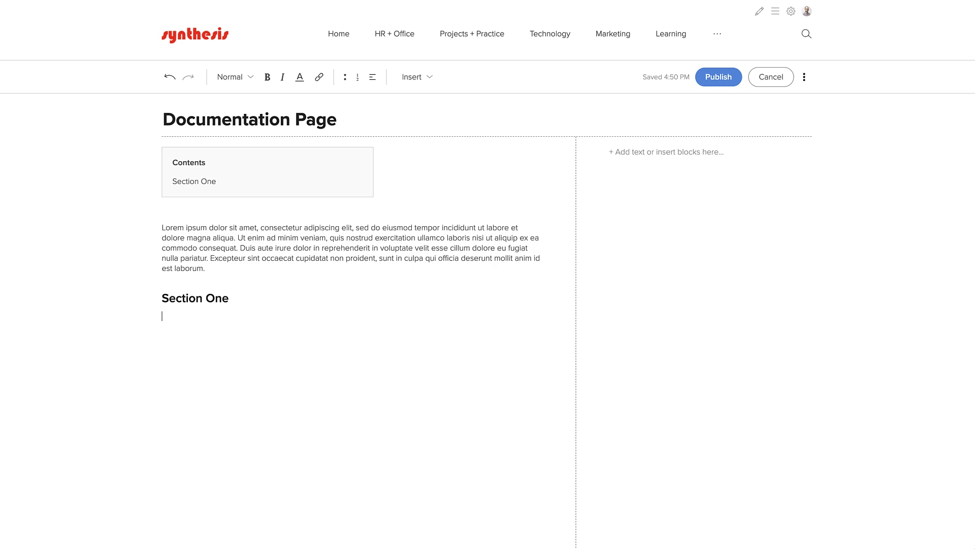
# - Insert a Single Image block under the Section One heading
pyautogui.click(409, 87)
pyautogui.click(374, 116)
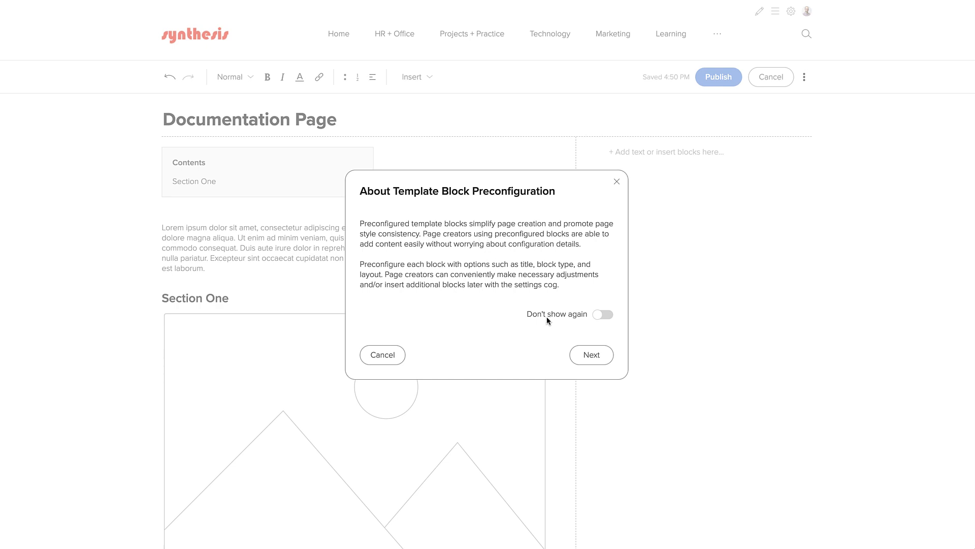
pyautogui.click(590, 356)
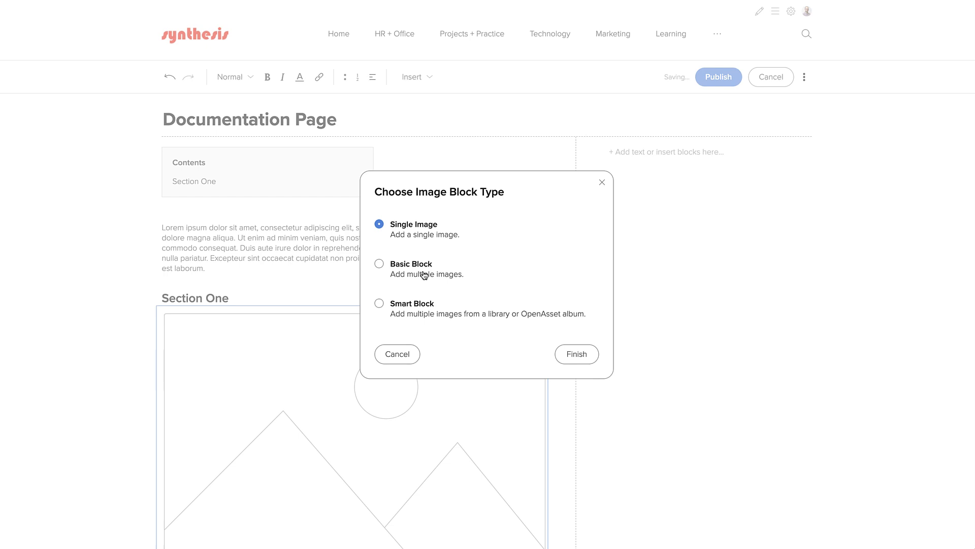
pyautogui.click(424, 275)
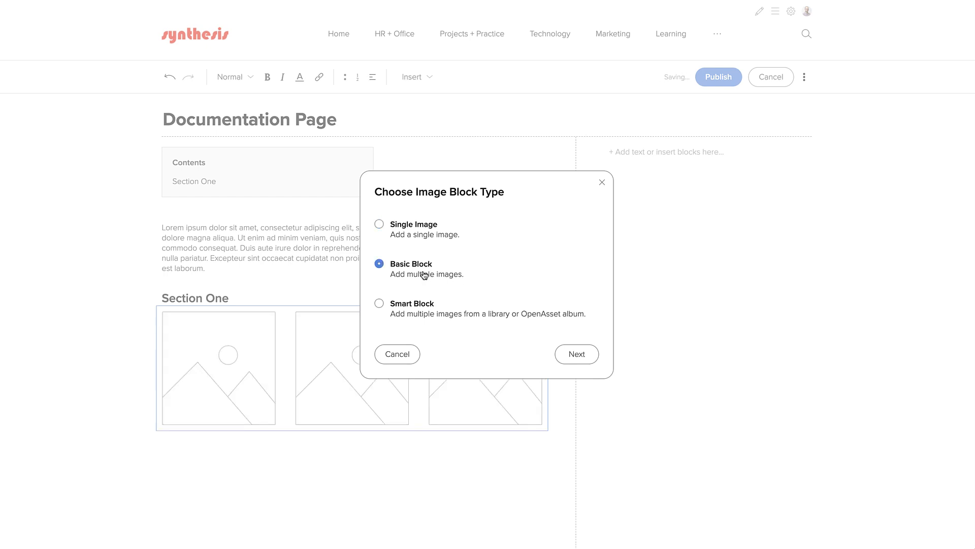
pyautogui.click(424, 310)
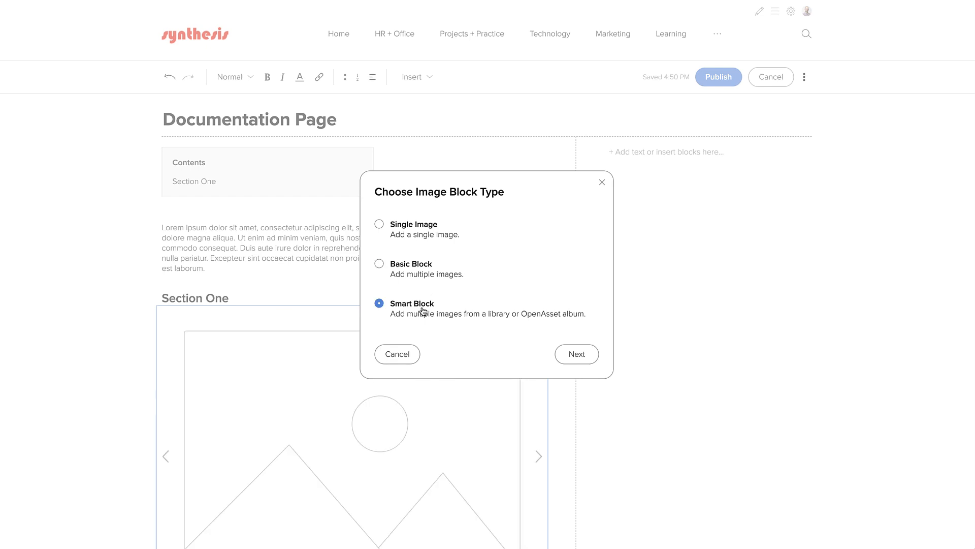
pyautogui.click(425, 231)
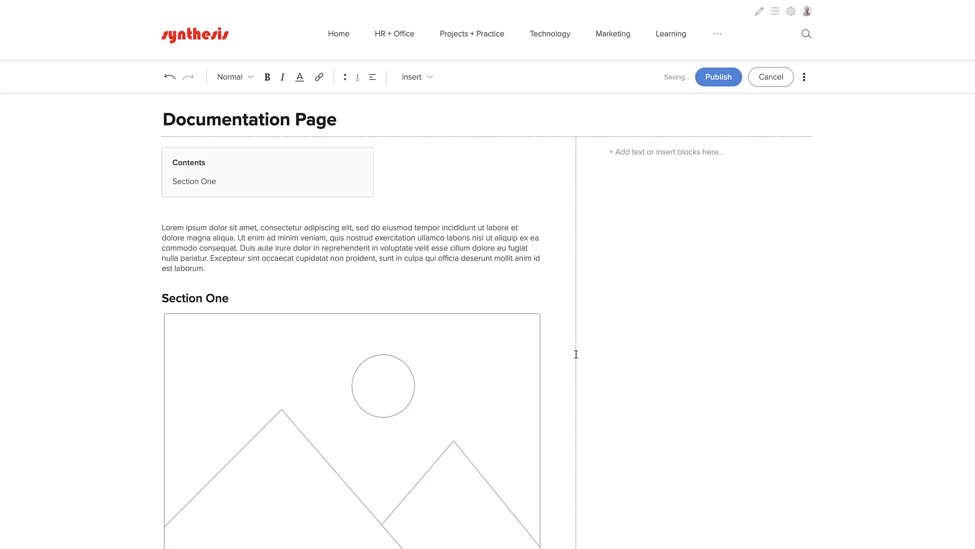
# - Paste placeholder text below the image and add two empty lines after it
pyautogui.scroll(-1, 494, 363)
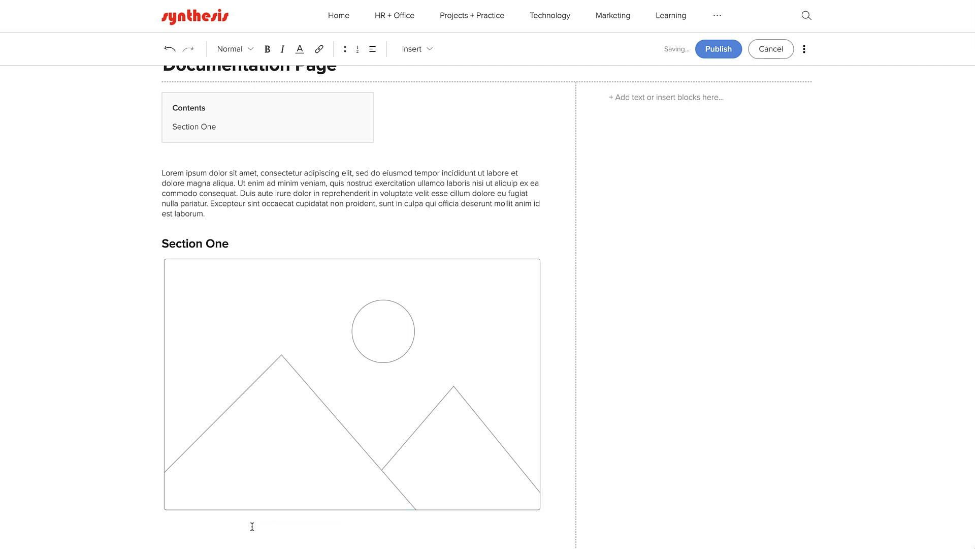
pyautogui.write('Lorem ipsum dolor sit amet, consectetur adipiscing elit, sed do eiusmod tempor incididunt ut labore et dolore magna aliqua. Ut enim ad minim veniam, quis nostrud exercitation ullamco laboris nisi ut aliquip ex ea commodo consequat. Duis aute irure dolor in reprehenderit in voluptate velit esse cillum dolore eu fugiat nulla pariatur. Excepteur sint occaecat cupidatat non proident, sunt in culpa qui officia deserunt mollit anim id est laborum.')
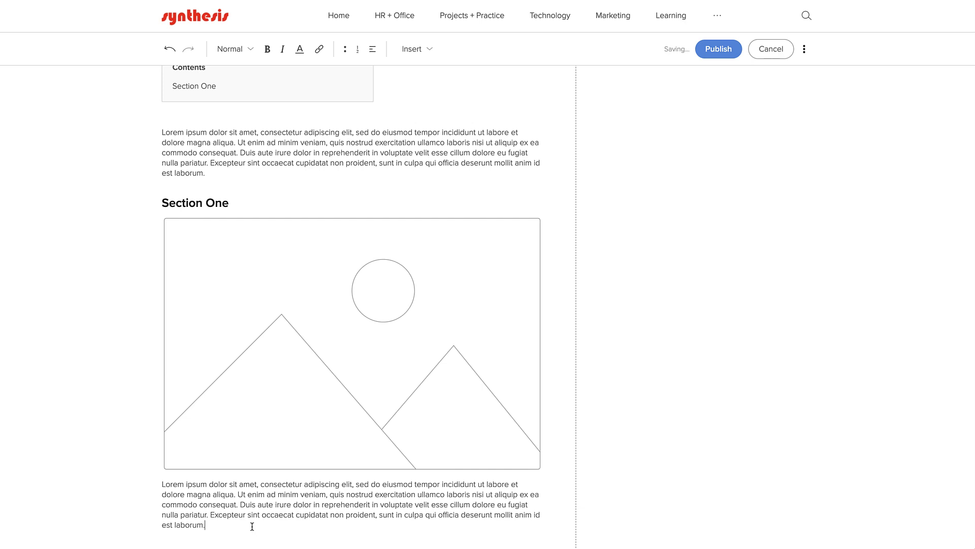
pyautogui.press('Return')
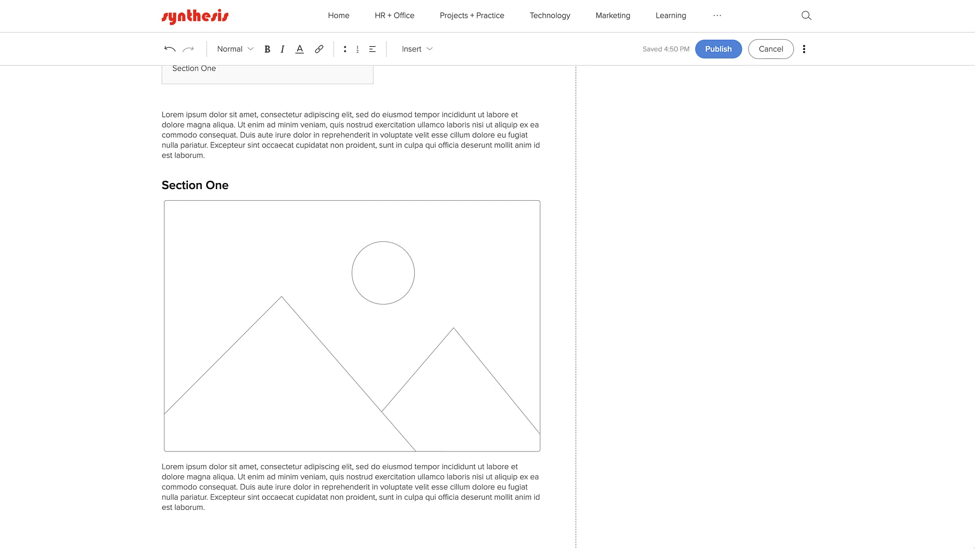
pyautogui.press('Return')
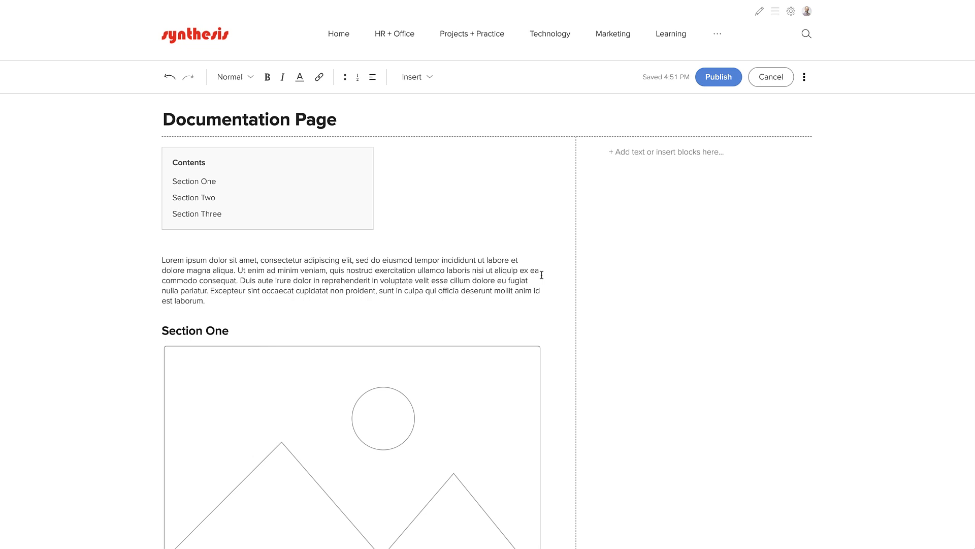
# - Add a Basic Block Employees block with Compact Grid, name and title, Medium headshots, titled 'Contact'
pyautogui.click(413, 83)
pyautogui.click(377, 186)
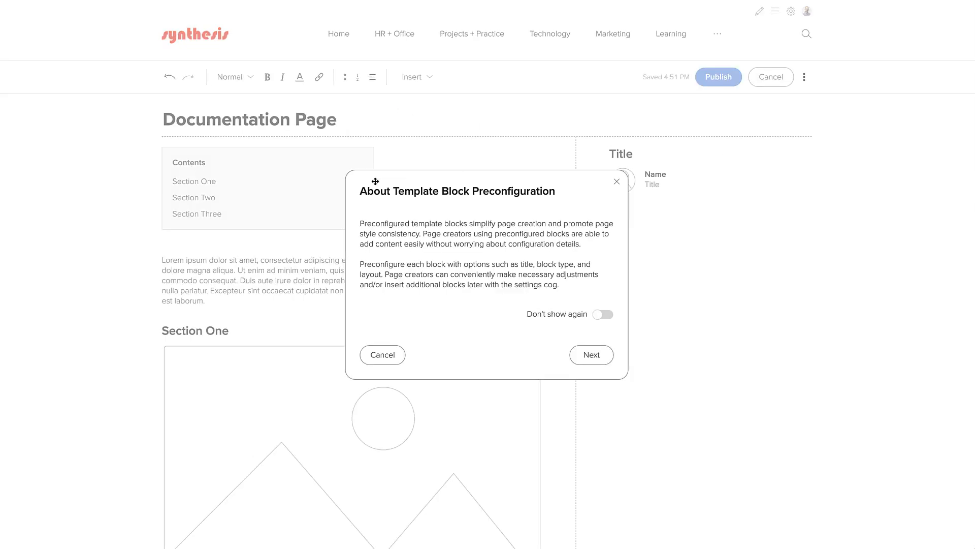
pyautogui.click(593, 355)
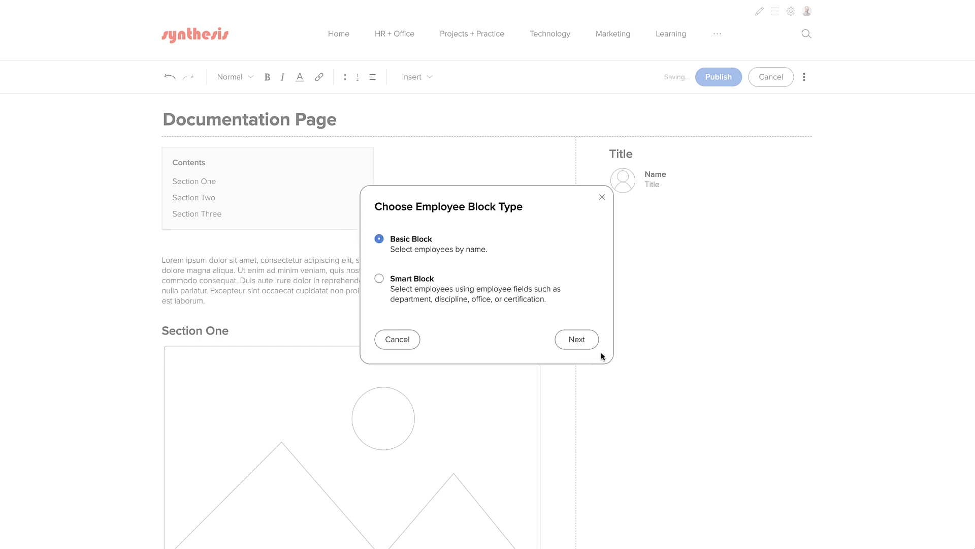
pyautogui.click(577, 341)
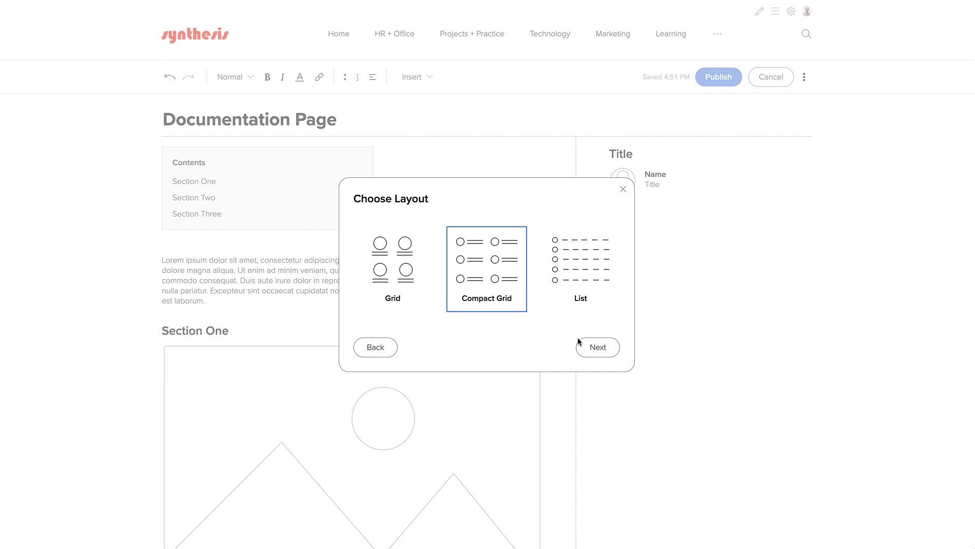
pyautogui.click(580, 342)
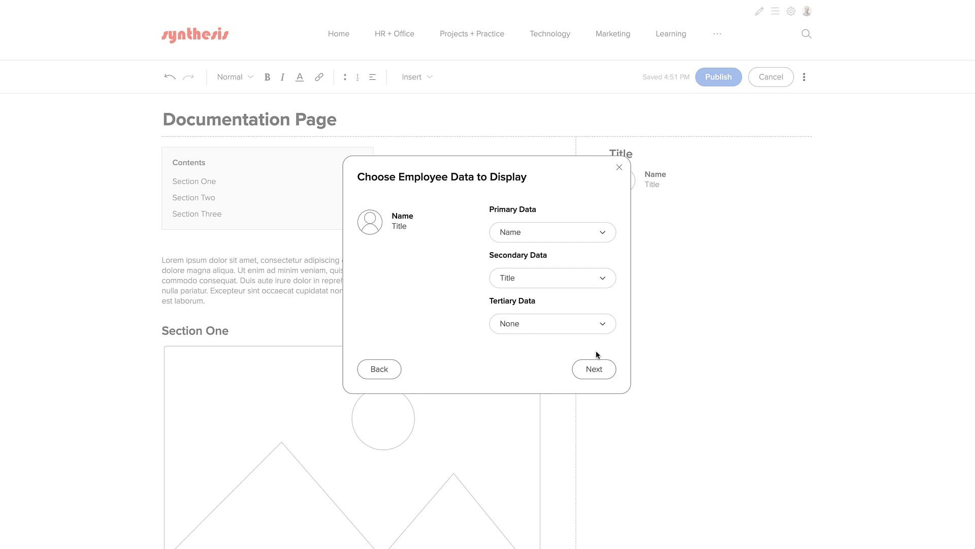
pyautogui.click(592, 371)
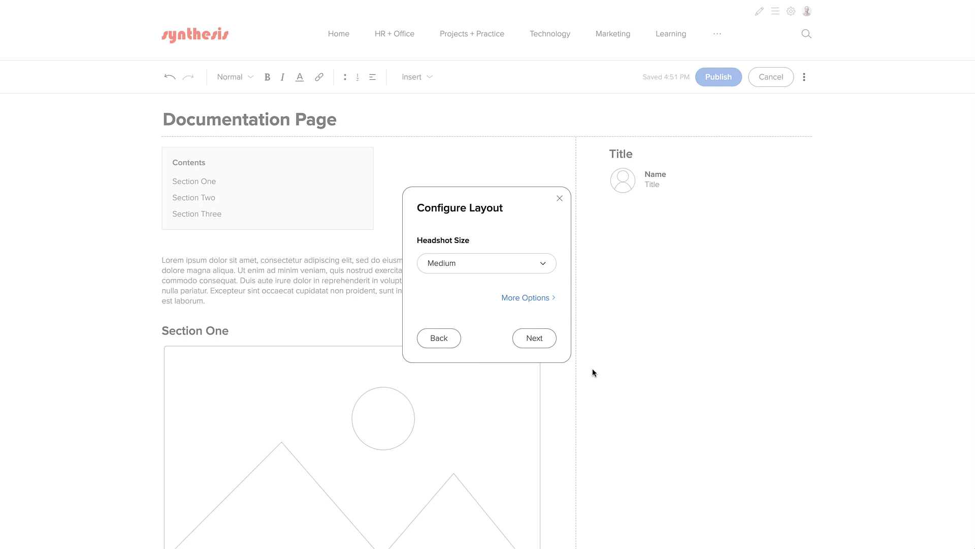
pyautogui.click(541, 340)
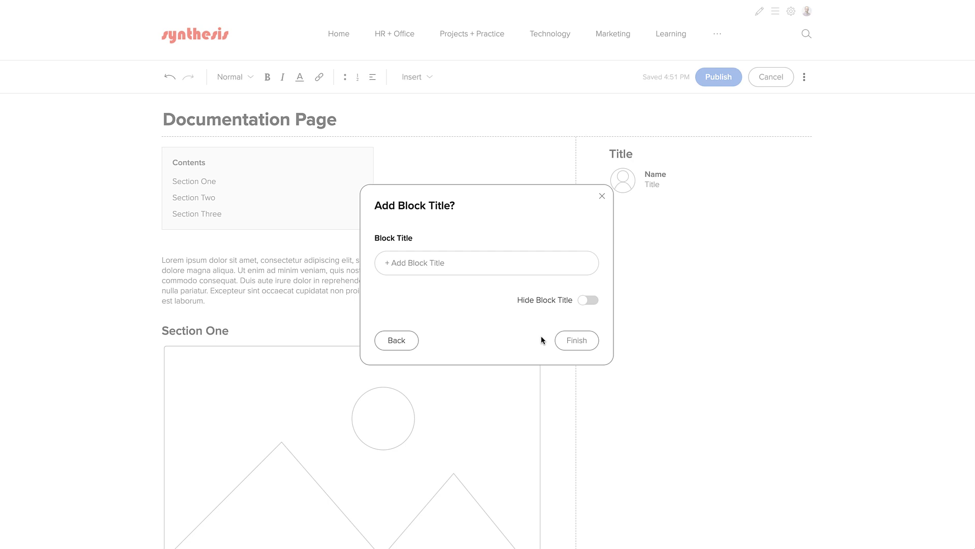
pyautogui.click(443, 264)
pyautogui.write('Contact')
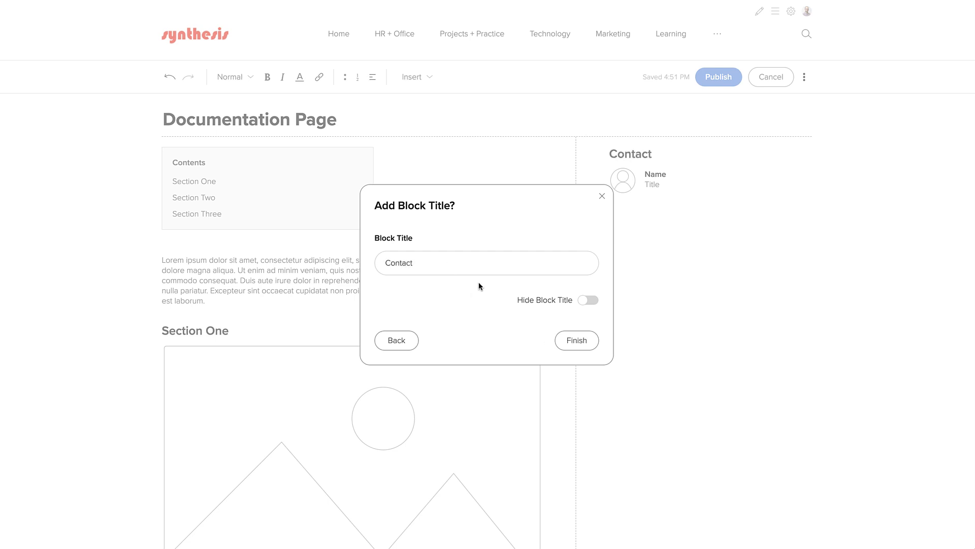
pyautogui.click(574, 340)
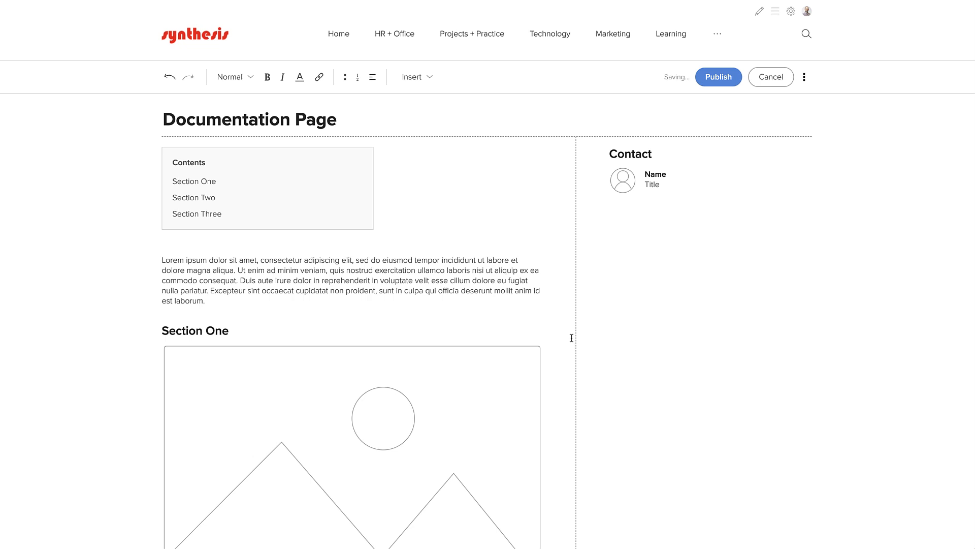
# - Change the Contact block's headshot size to Large and save the layout
pyautogui.click(713, 185)
pyautogui.click(813, 133)
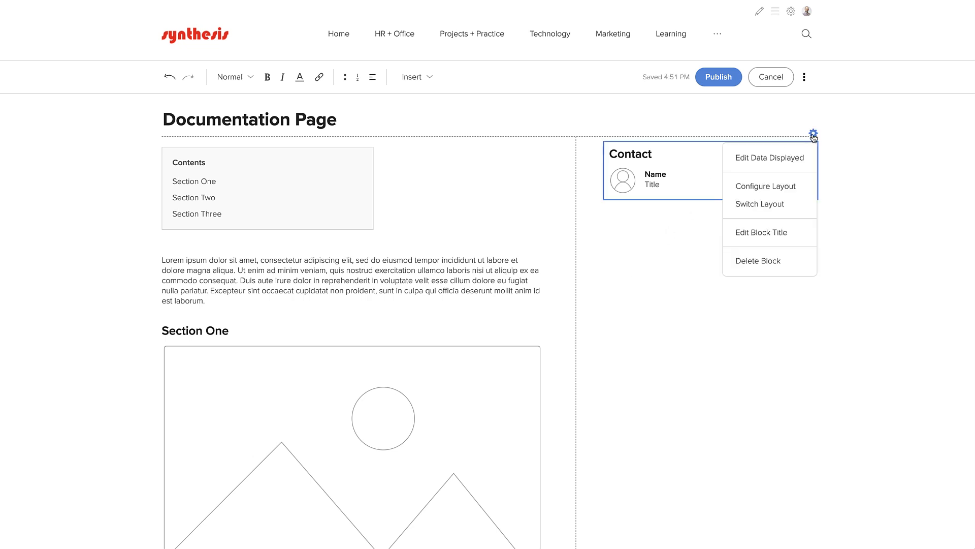
pyautogui.click(788, 185)
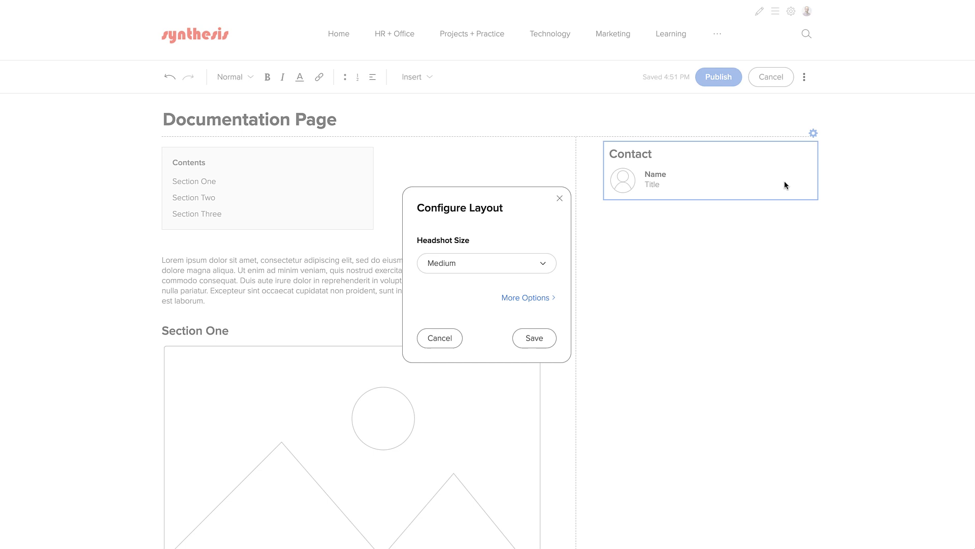
pyautogui.click(504, 268)
pyautogui.click(487, 320)
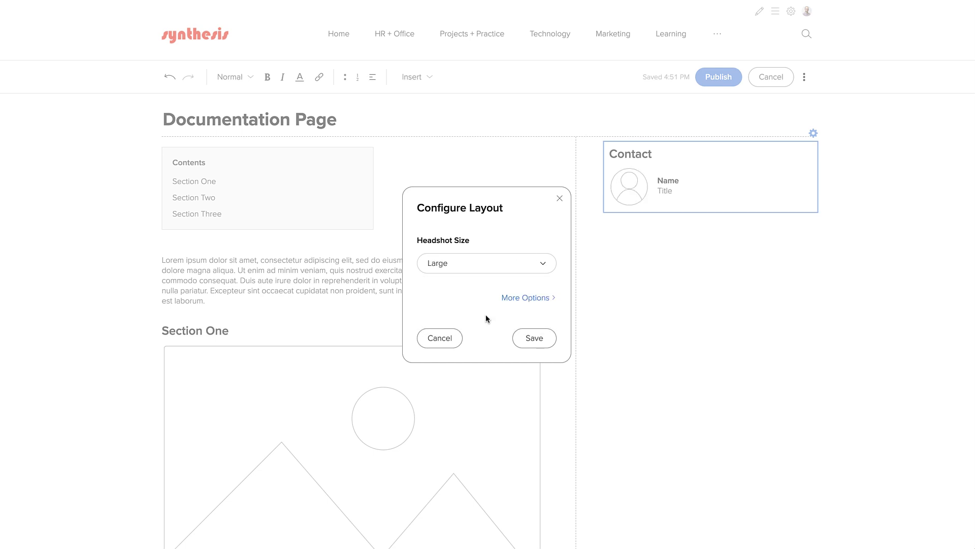
pyautogui.click(531, 338)
pyautogui.click(688, 282)
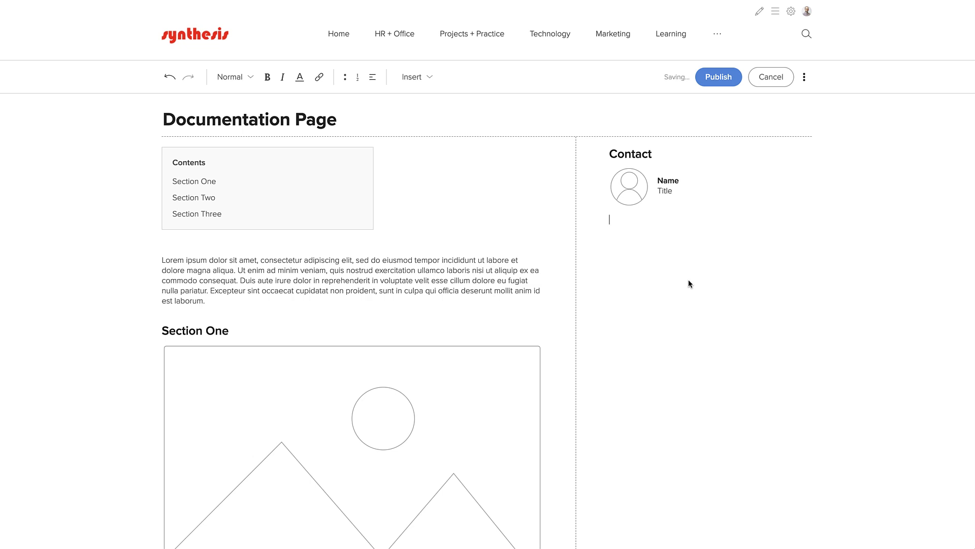
# - Publish the Documentation Page template and return to the Page Templates list
pyautogui.click(804, 81)
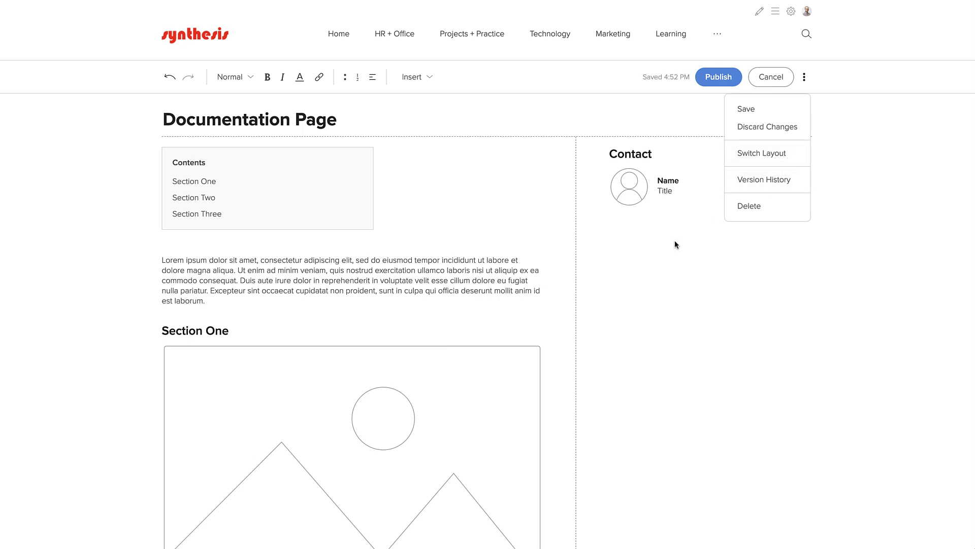
pyautogui.click(636, 263)
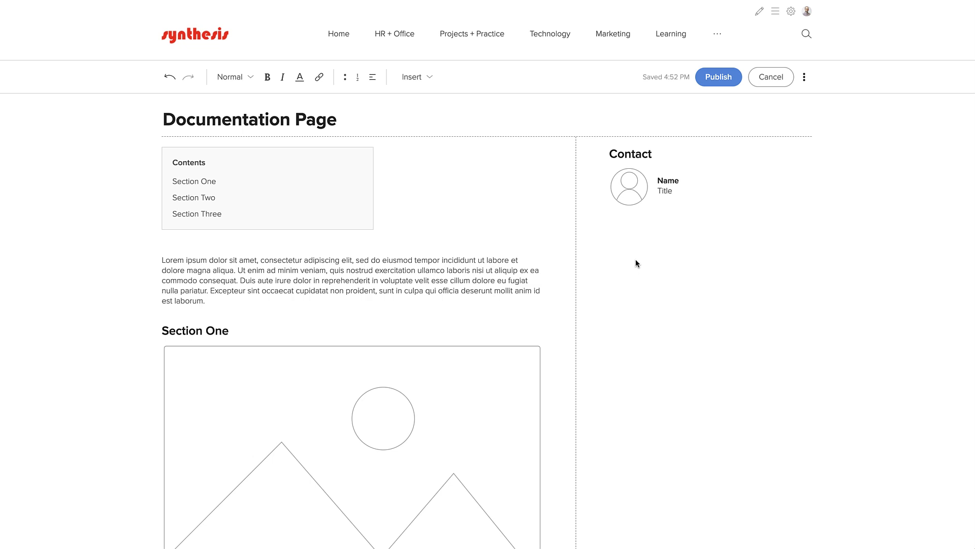
pyautogui.click(718, 78)
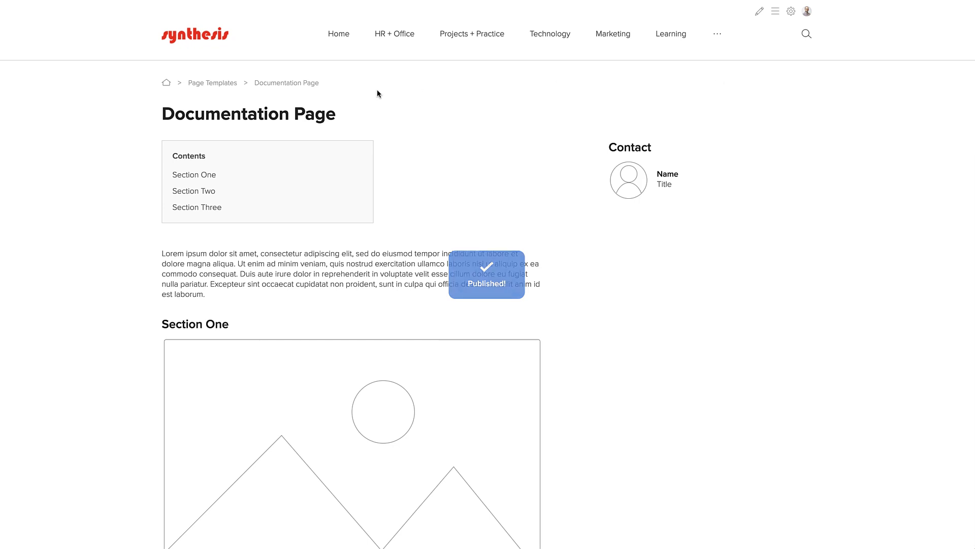
pyautogui.click(220, 88)
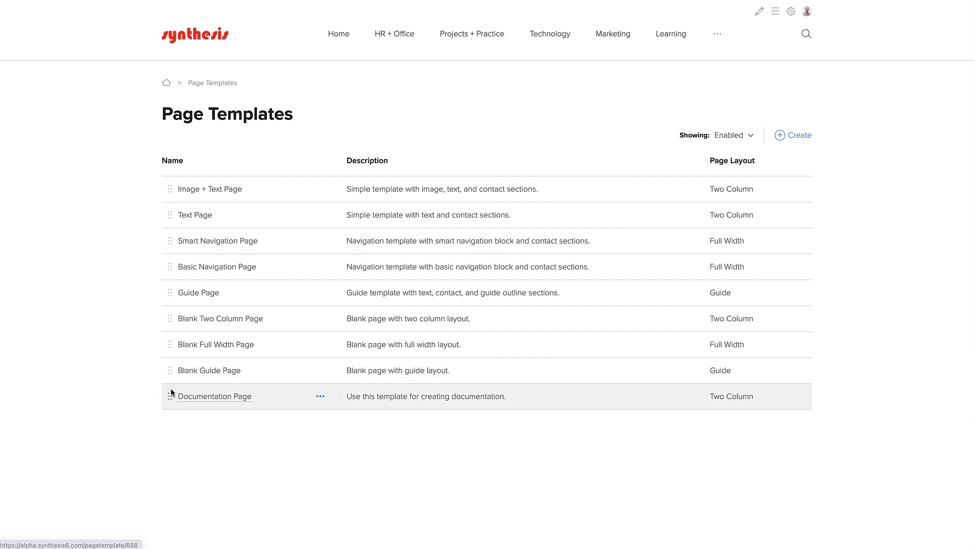
# - Drag the Documentation Page row up to sit just below Text Page
pyautogui.moveTo(170, 395); pyautogui.dragTo(191, 247)
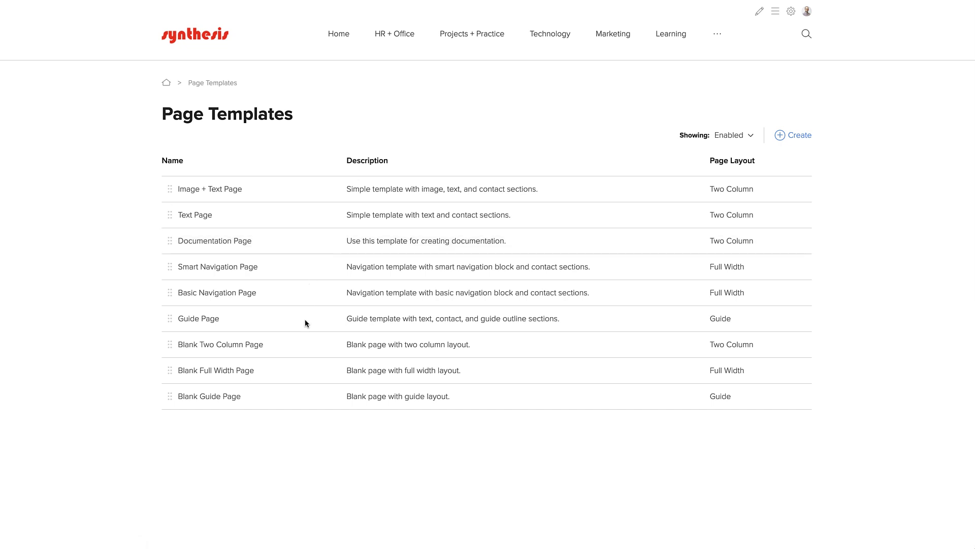
# - Open the Guide Page template for editing and continue past the warning
pyautogui.click(319, 320)
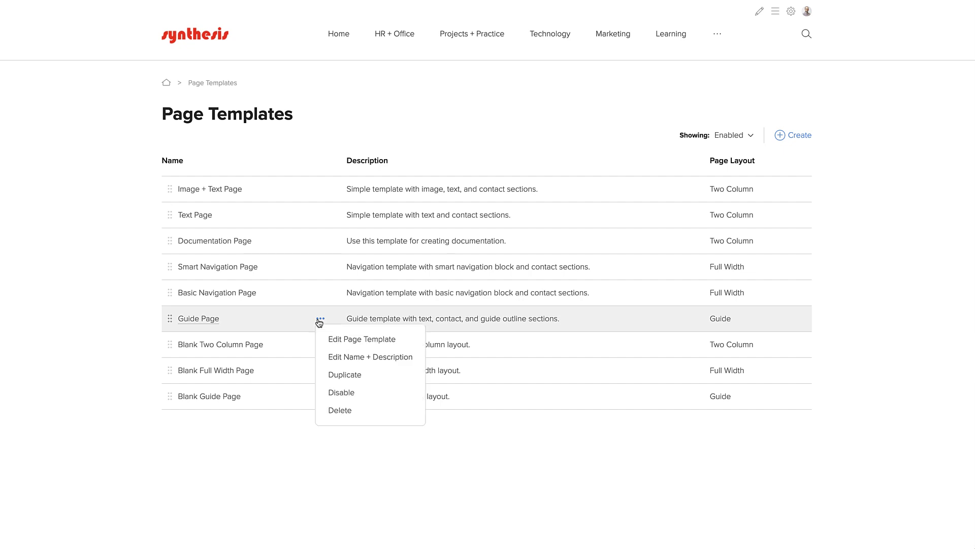
pyautogui.click(330, 345)
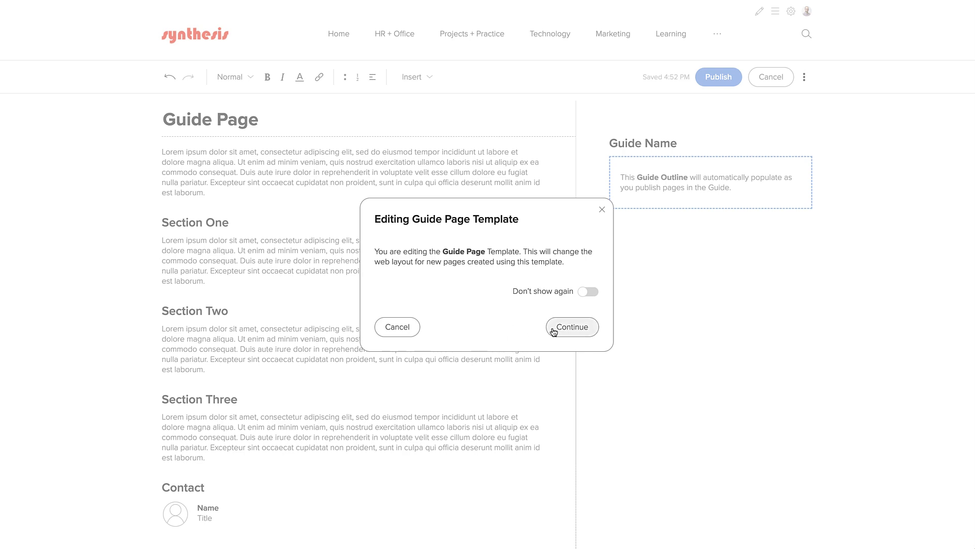
pyautogui.click(557, 330)
# - Insert a Table of Contents at the top of Guide Page, spaced from the text, and publish
pyautogui.click(160, 152)
pyautogui.press('Return')
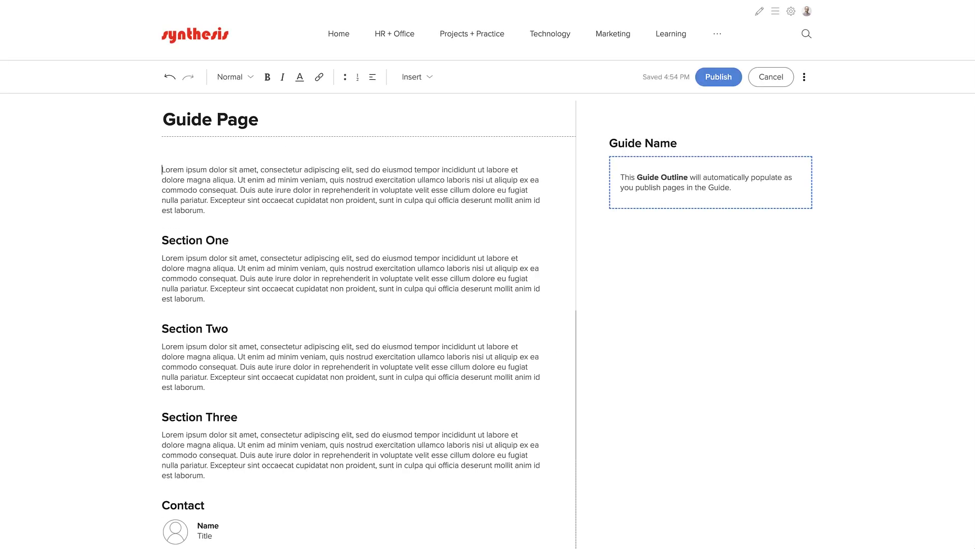
pyautogui.click(418, 83)
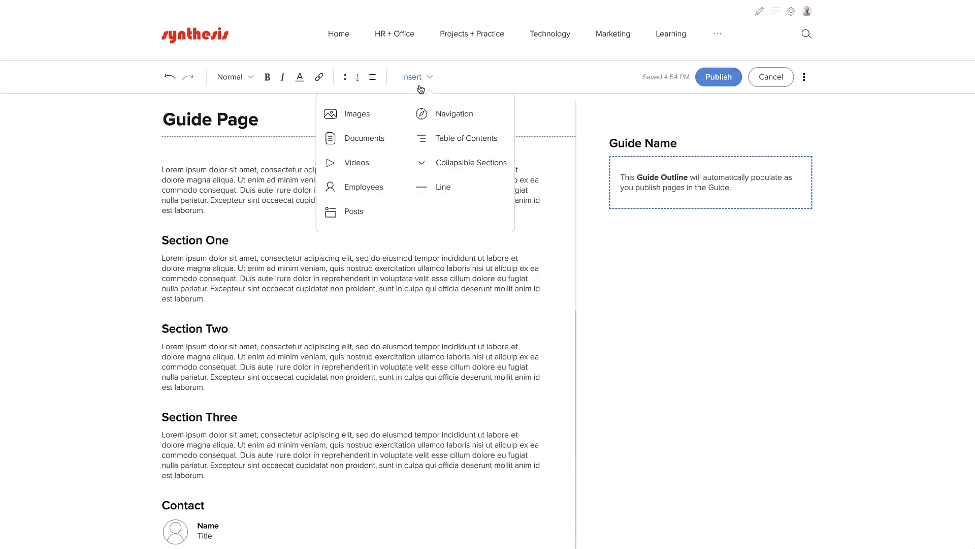
pyautogui.click(436, 136)
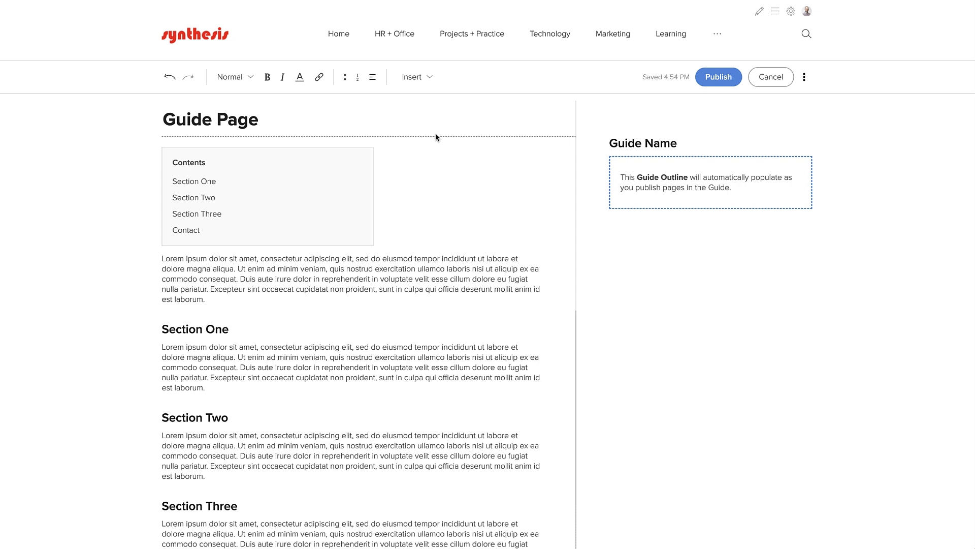
pyautogui.click(162, 259)
pyautogui.press('Return')
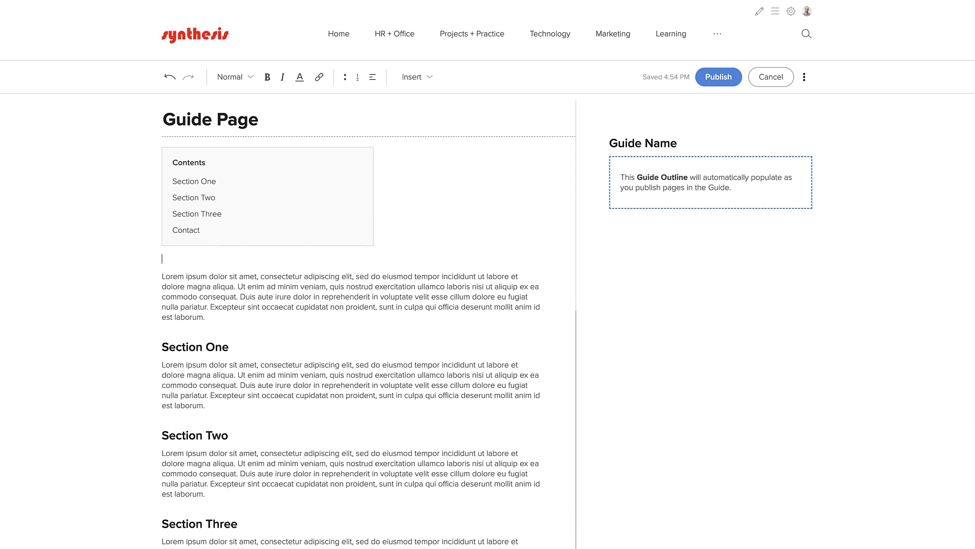
pyautogui.click(719, 77)
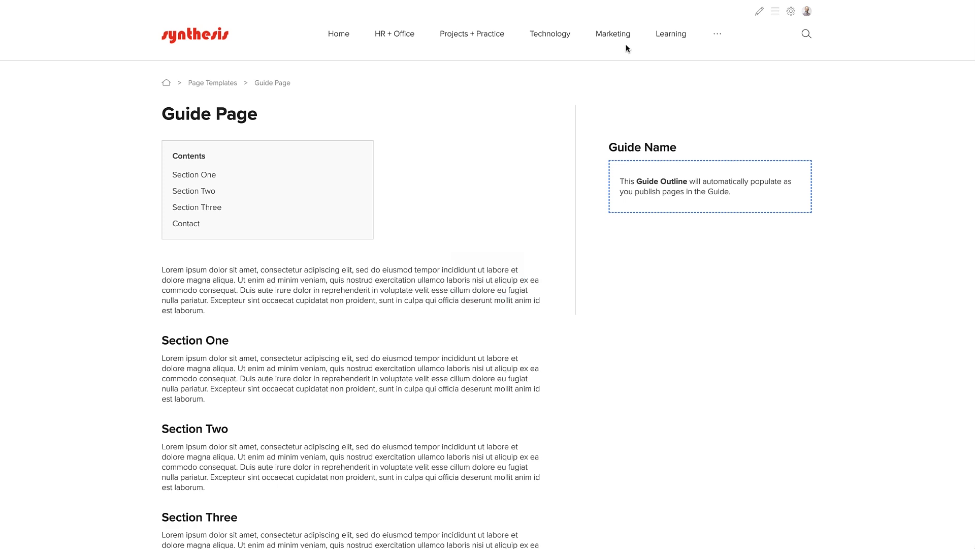
# - Go to Marketing > Brand Guide and add a new page under it via the Content Outliner
pyautogui.moveTo(619, 39)
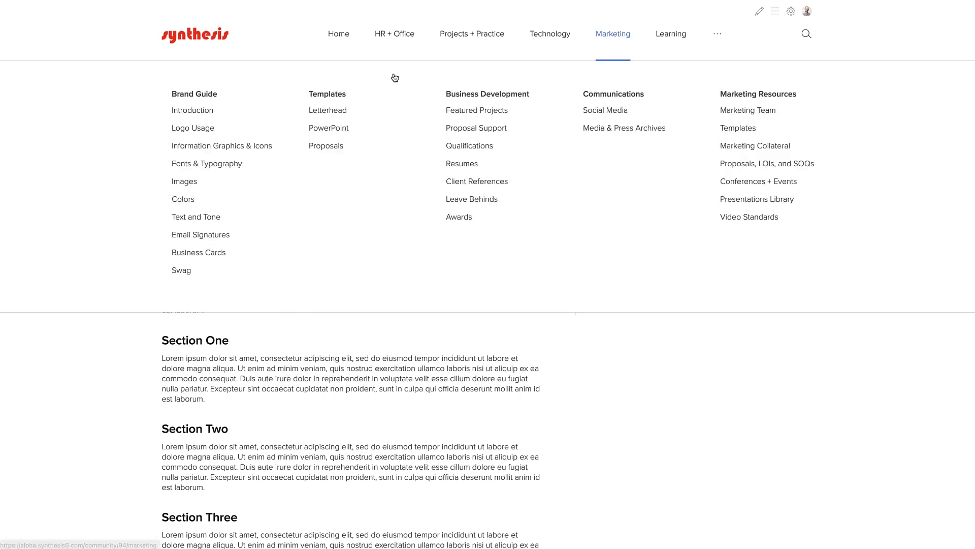
pyautogui.click(192, 96)
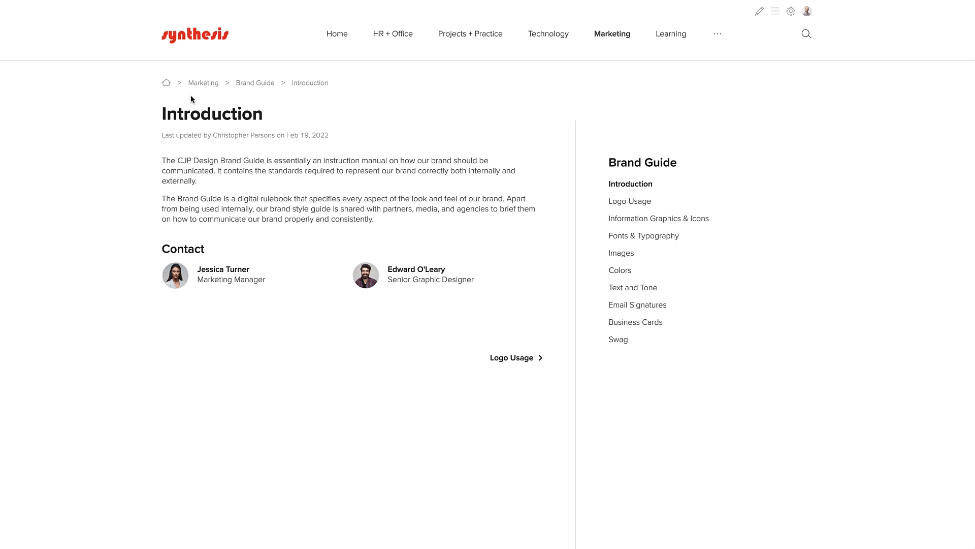
pyautogui.click(775, 11)
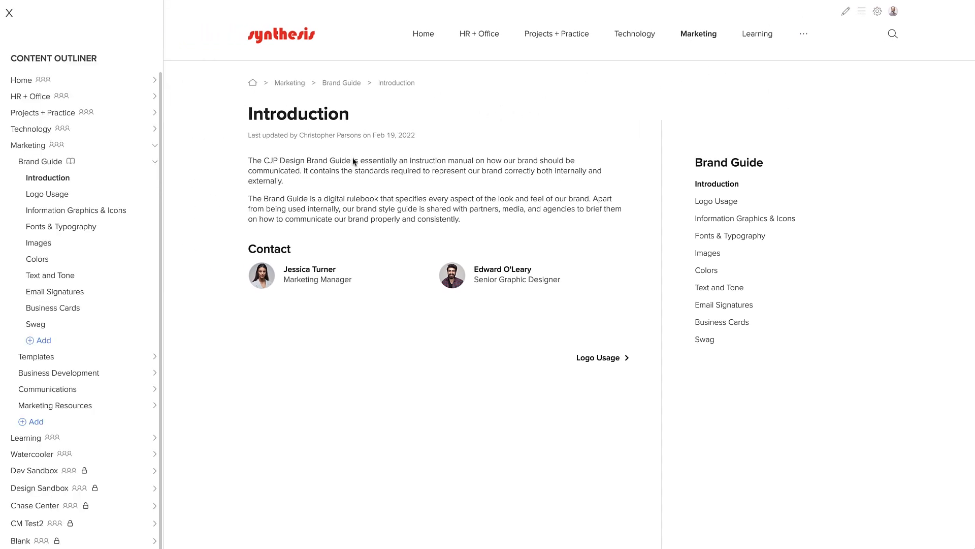
pyautogui.click(79, 362)
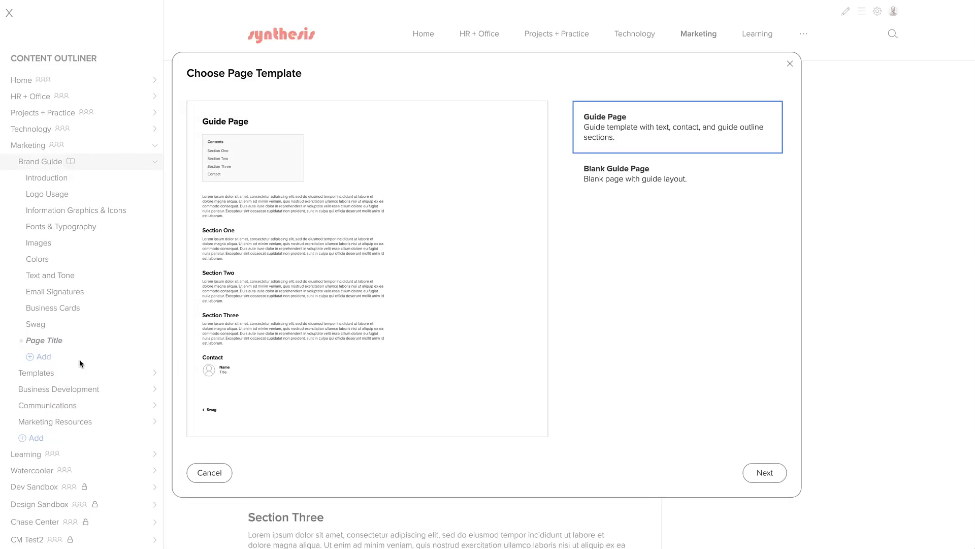